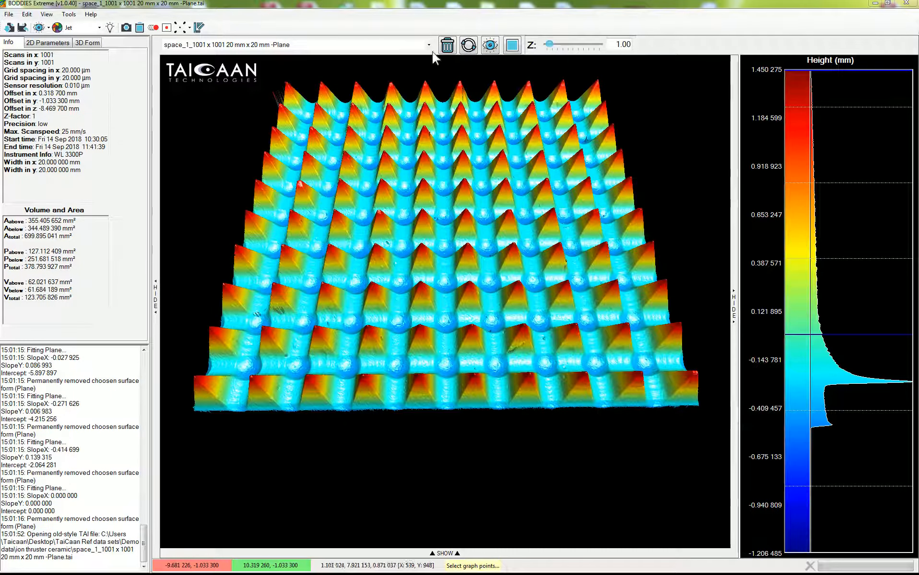
# - Load the AFM_40um256Pts_1109T10.tai measurement from the Demo data folder
pyautogui.click(8, 28)
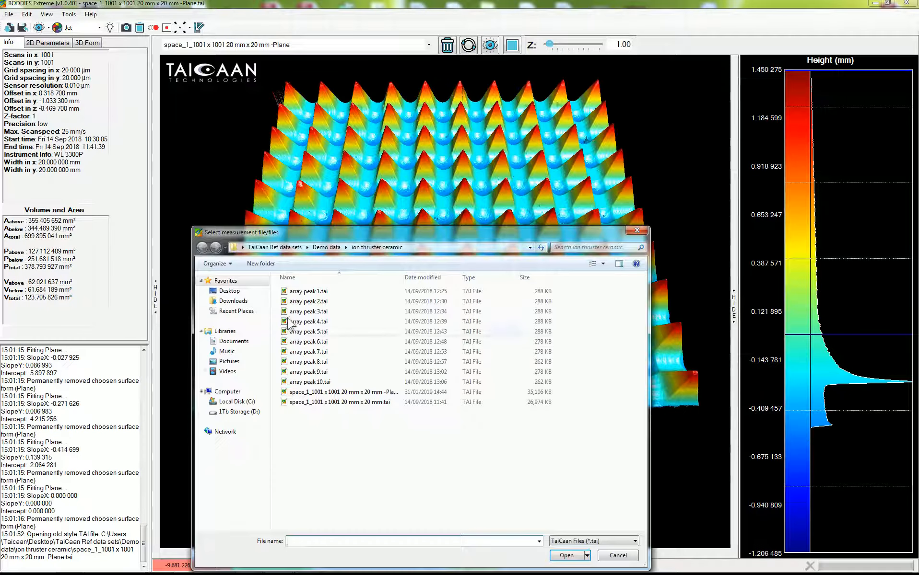
pyautogui.click(334, 247)
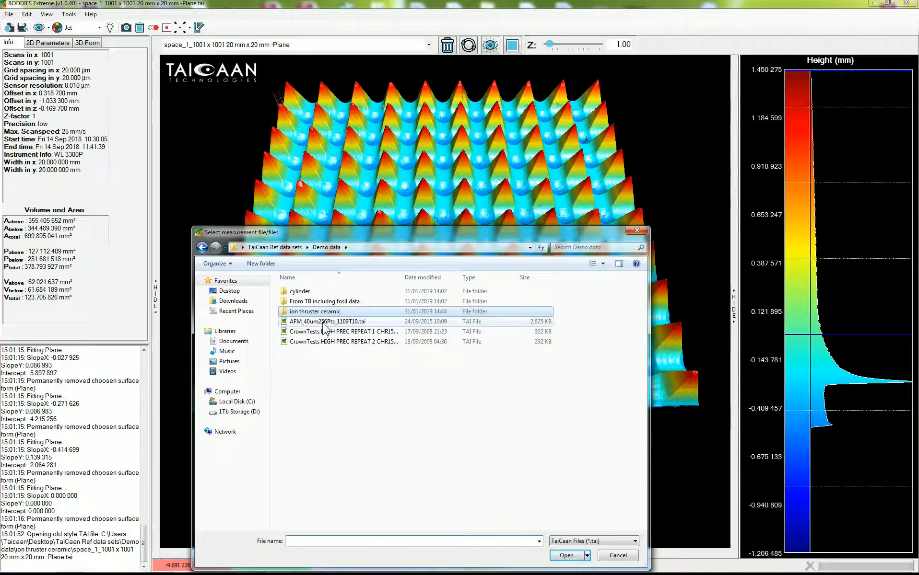
pyautogui.click(331, 322)
pyautogui.click(566, 555)
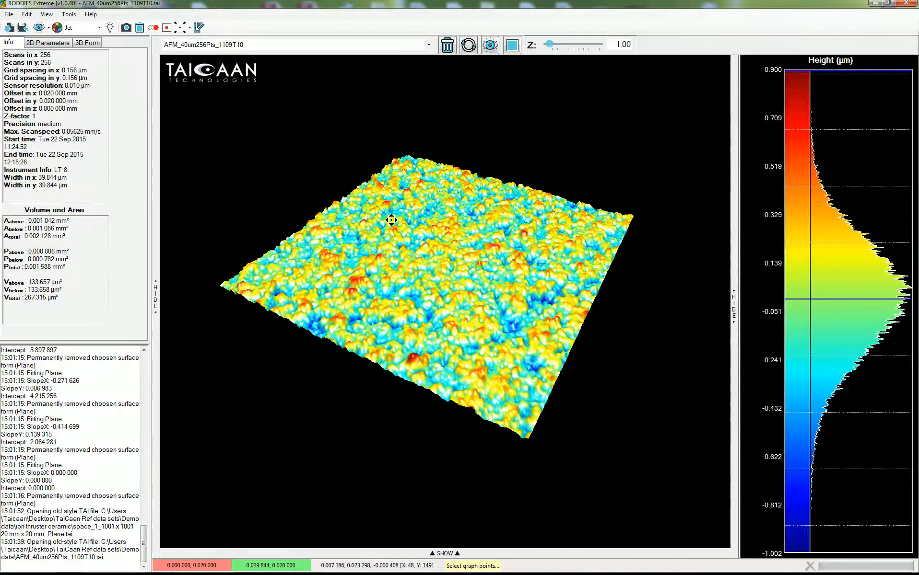
pyautogui.moveTo(389, 216); pyautogui.dragTo(319, 314)
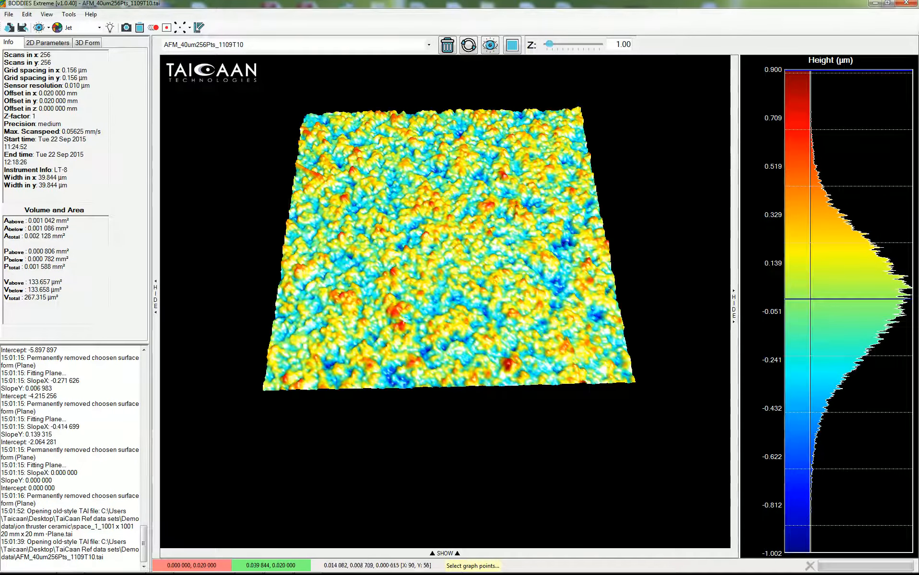
pyautogui.scroll(3, 406, 317)
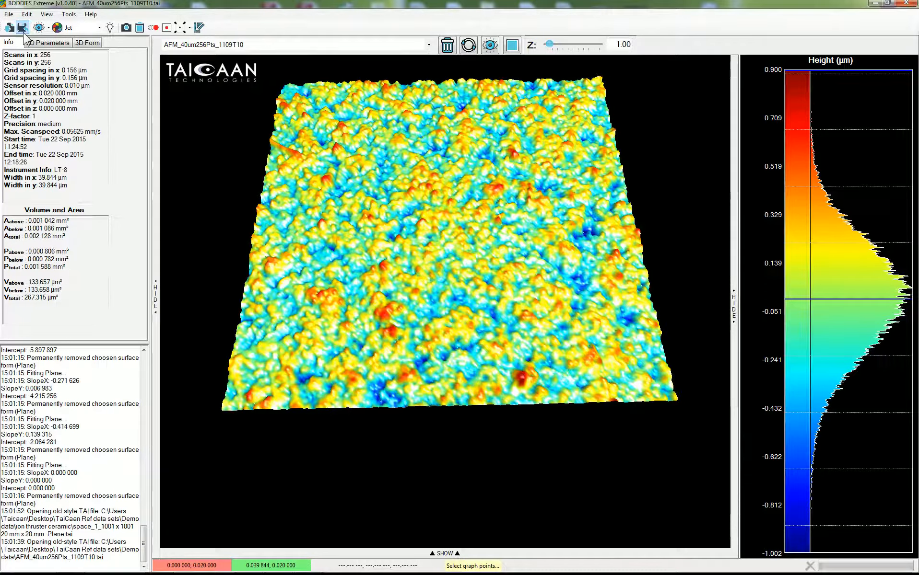
# - Load tooth_chip.stl from the Demo data folder, using the STL Files (*.stl) file type
pyautogui.click(9, 27)
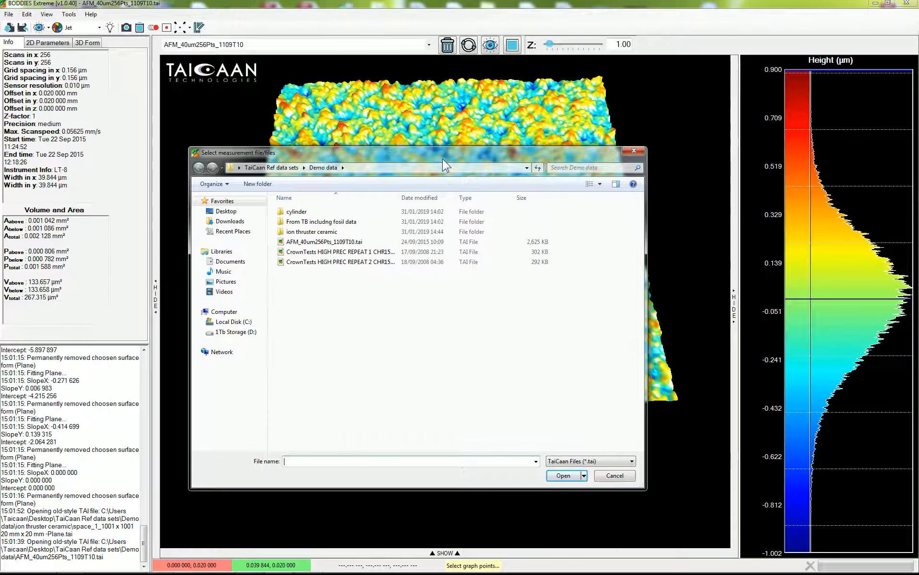
pyautogui.click(634, 458)
pyautogui.click(596, 481)
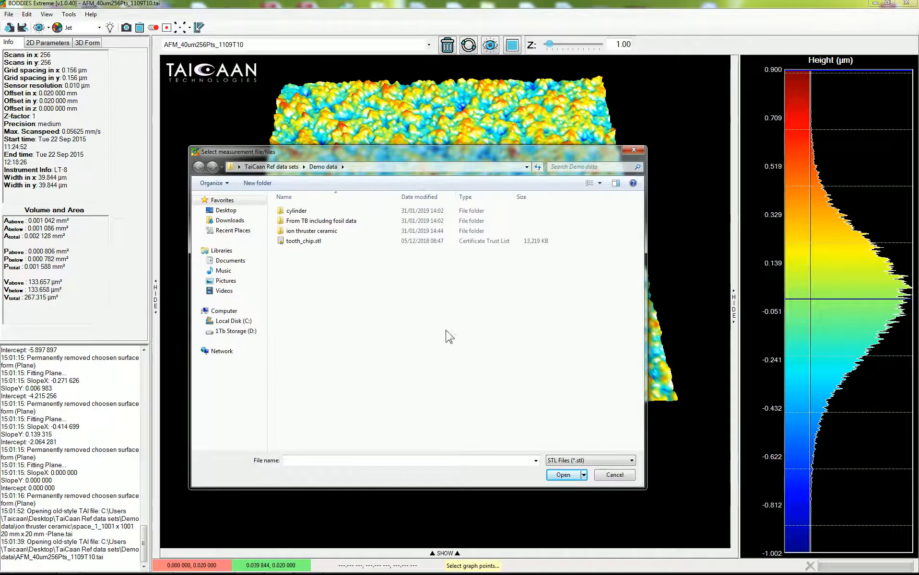
pyautogui.click(302, 241)
pyautogui.click(563, 476)
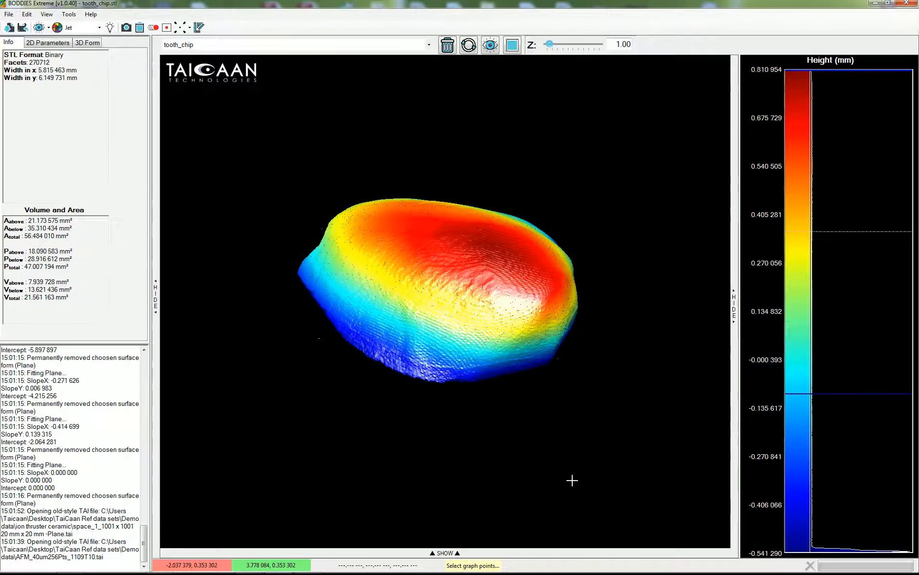
pyautogui.moveTo(431, 375); pyautogui.dragTo(480, 361)
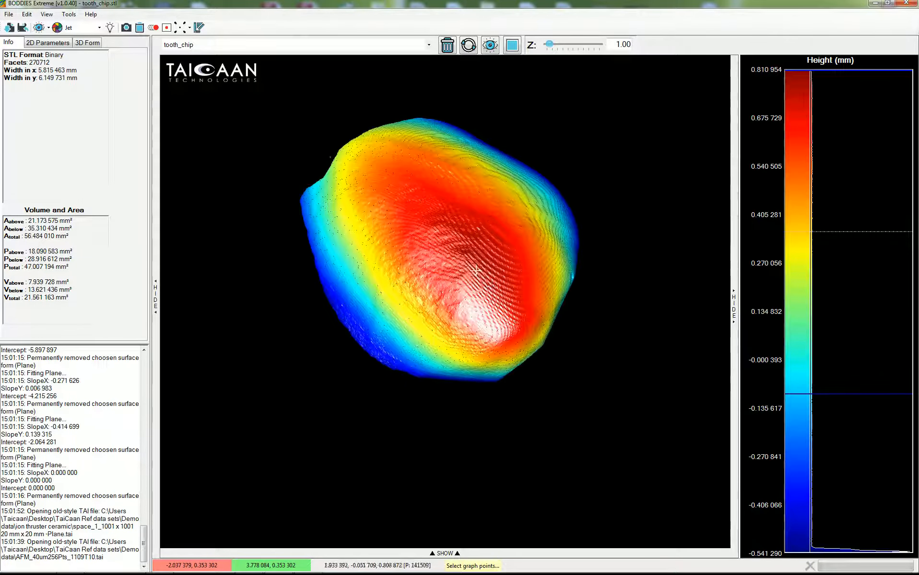
pyautogui.moveTo(486, 268); pyautogui.dragTo(398, 235)
pyautogui.scroll(5, 405, 354)
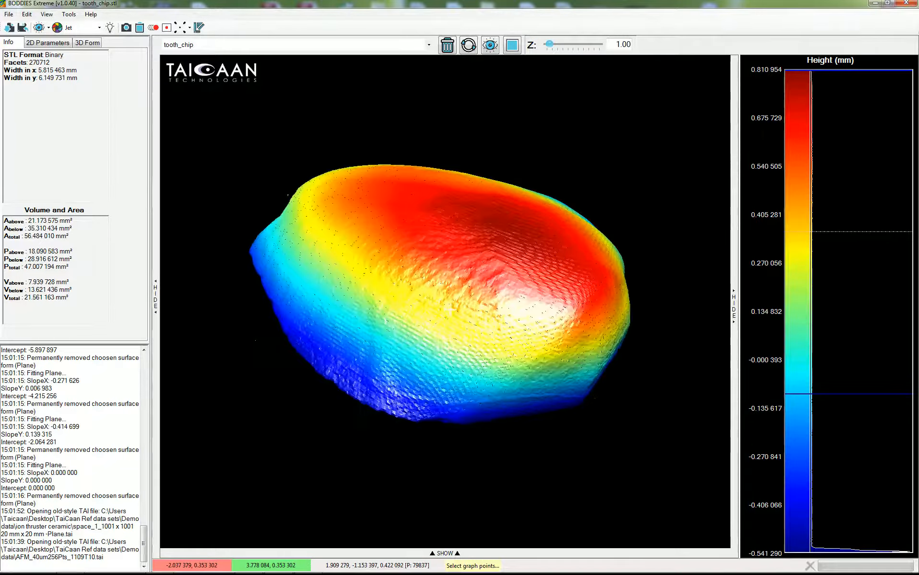
pyautogui.moveTo(405, 354); pyautogui.dragTo(431, 300)
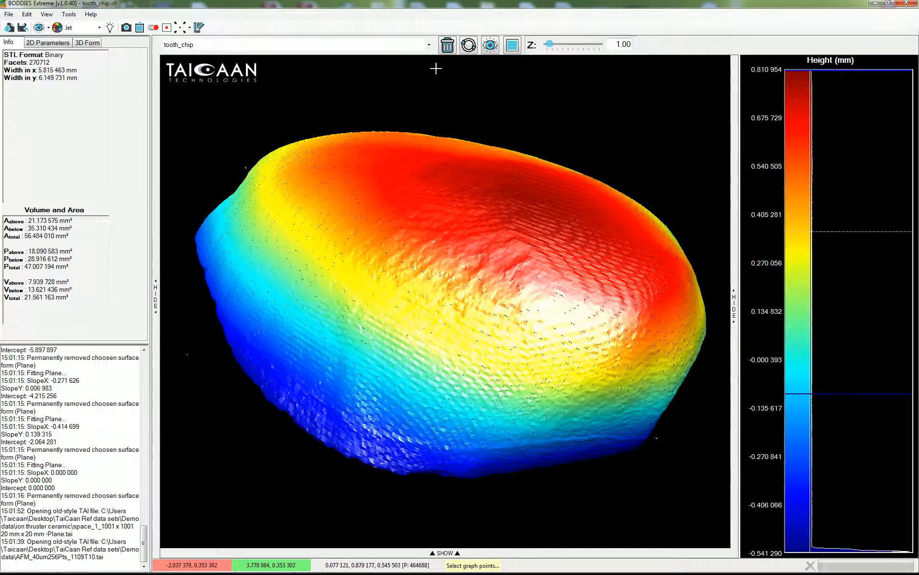
# - Step through all loaded datasets in order, from array peak 1 -Plane to tooth_chip, to view each surface
pyautogui.click(428, 46)
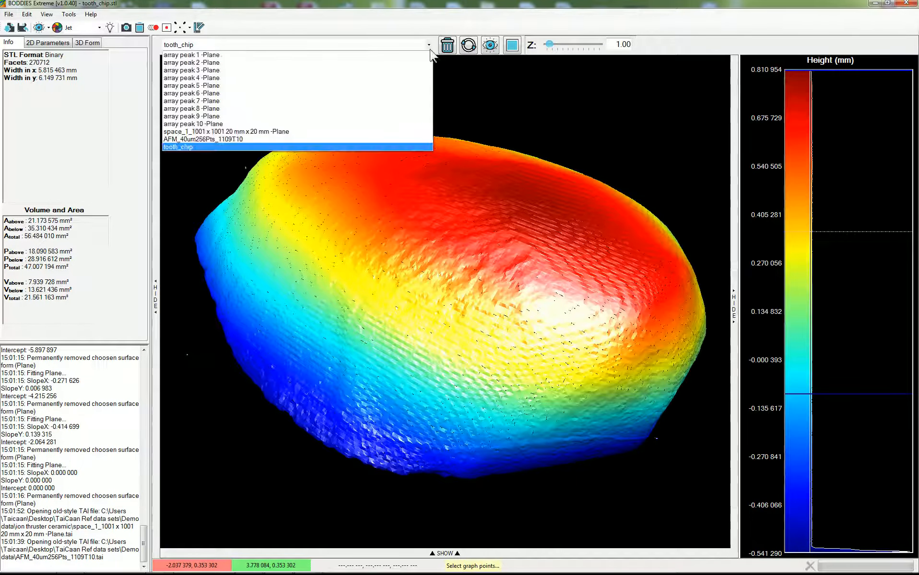
pyautogui.click(384, 56)
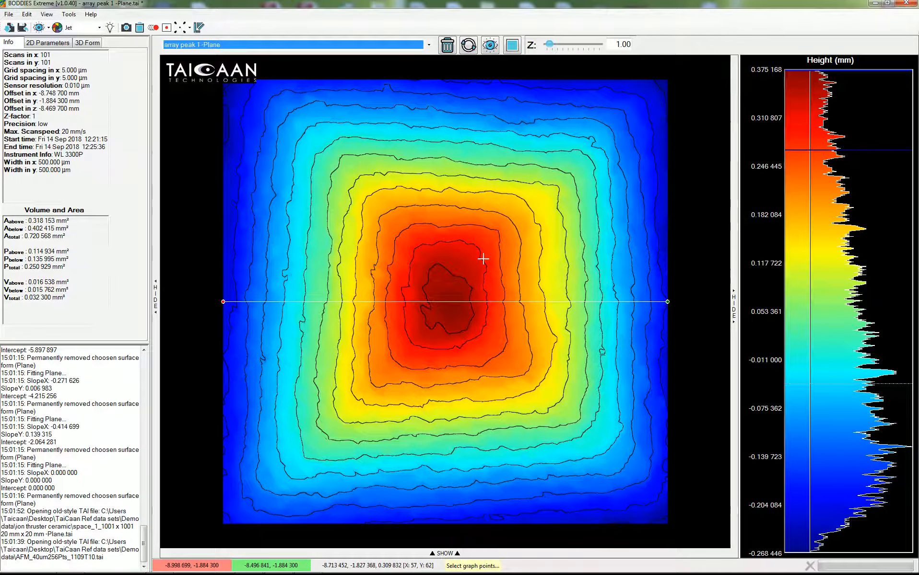
pyautogui.press('Down')
pyautogui.press('Down')
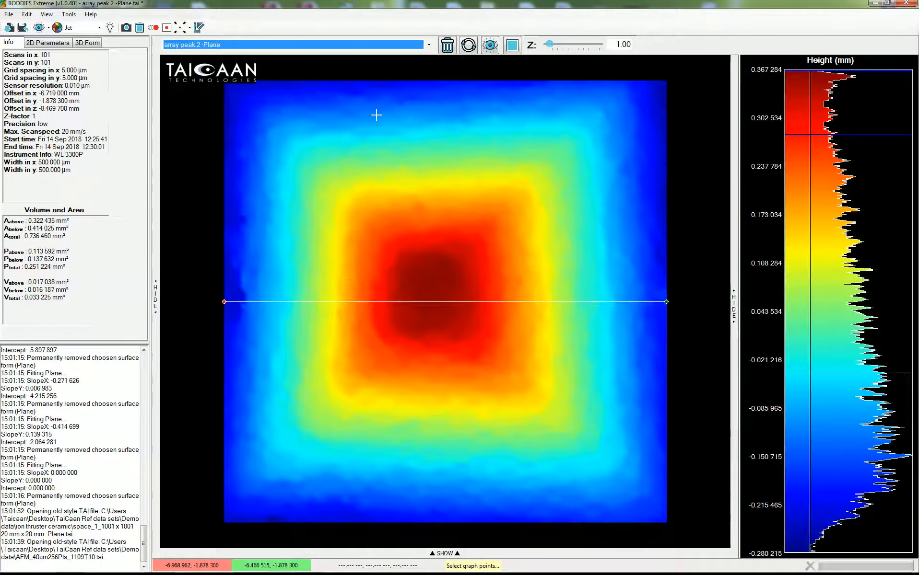
pyautogui.press('Down')
pyautogui.press('Down')
pyautogui.press('Down')
pyautogui.press('Down')
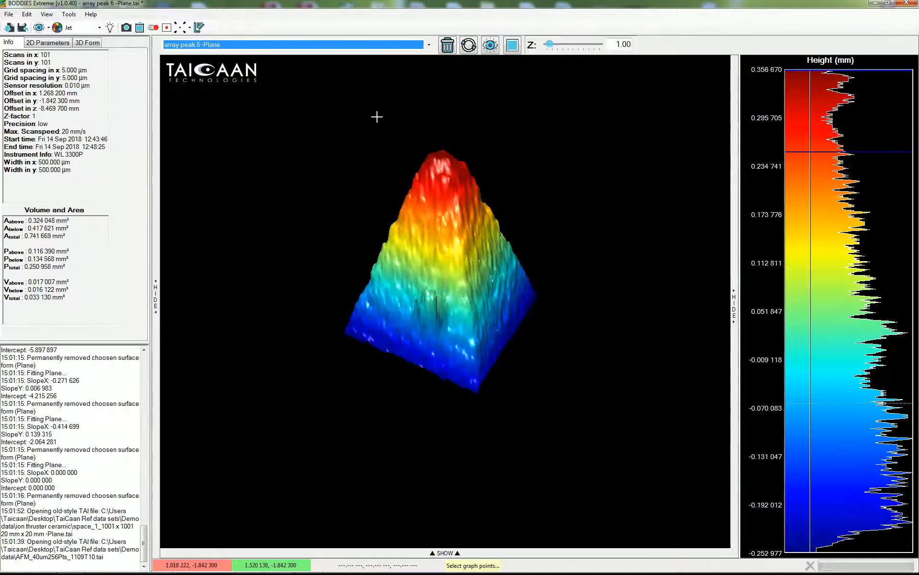
pyautogui.press('Down')
pyautogui.press('Down')
pyautogui.press('Down')
pyautogui.press('Down')
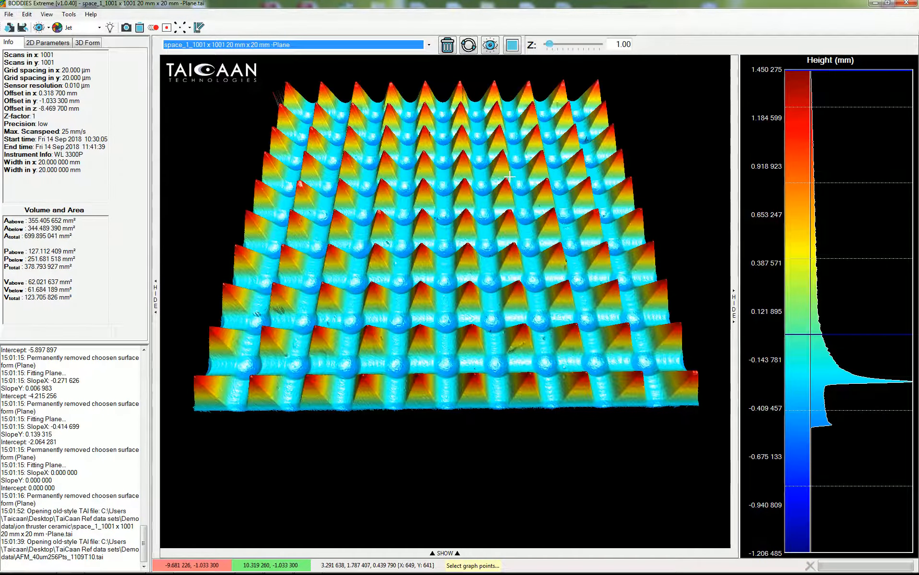
pyautogui.press('Down')
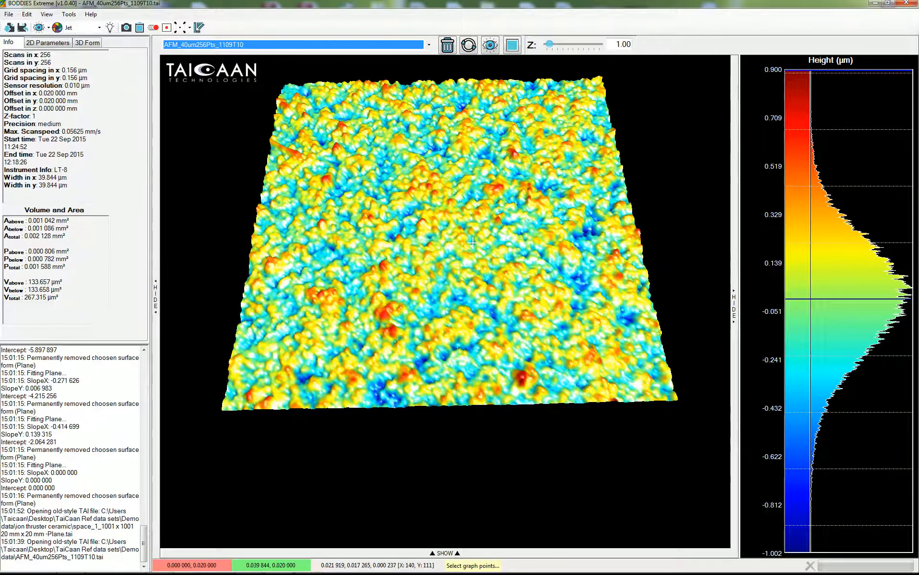
pyautogui.press('Down')
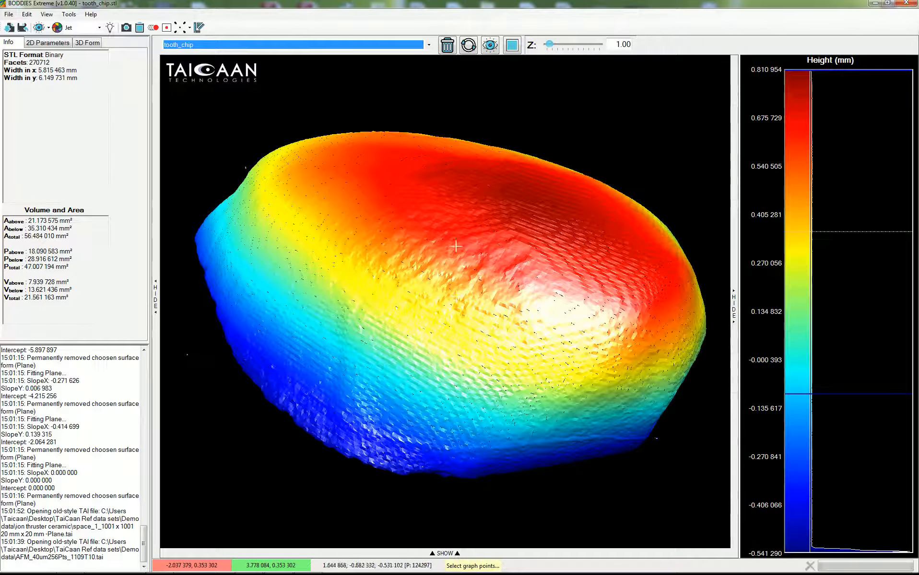
# - Switch the display back to the array peak 1 -Plane dataset
pyautogui.click(422, 46)
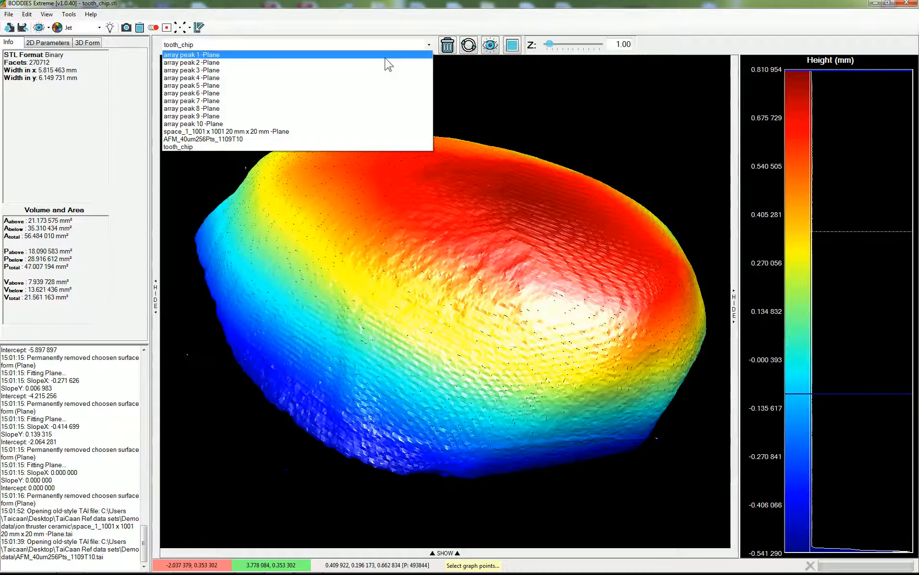
pyautogui.click(386, 57)
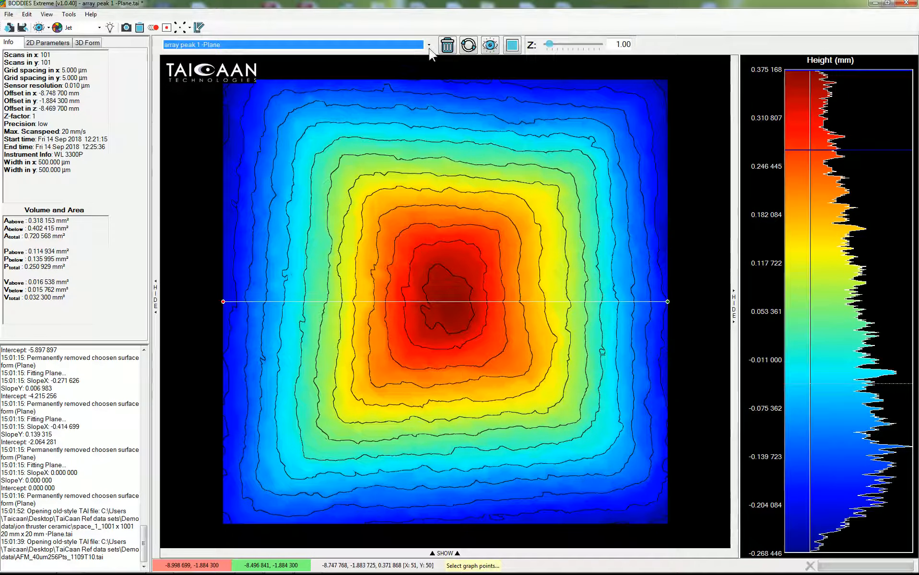
pyautogui.click(428, 46)
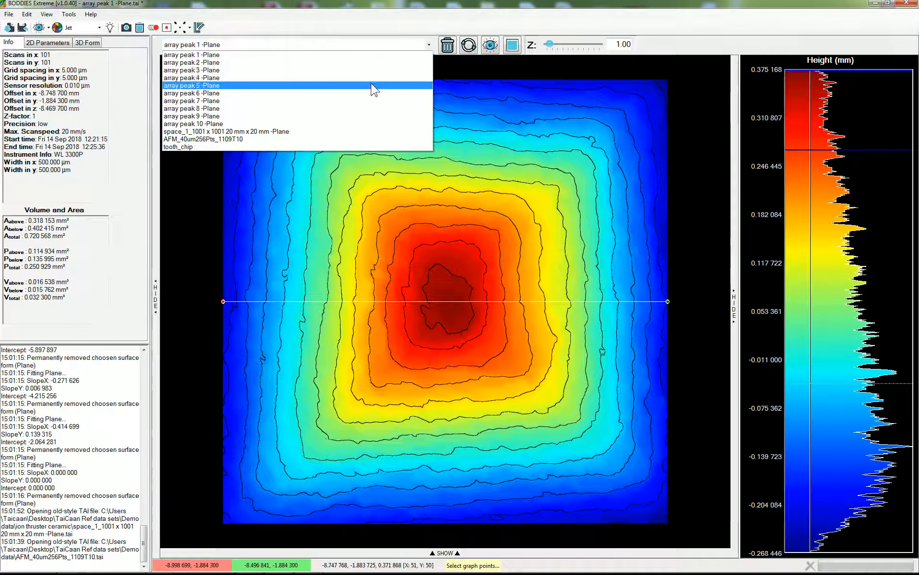
pyautogui.click(372, 56)
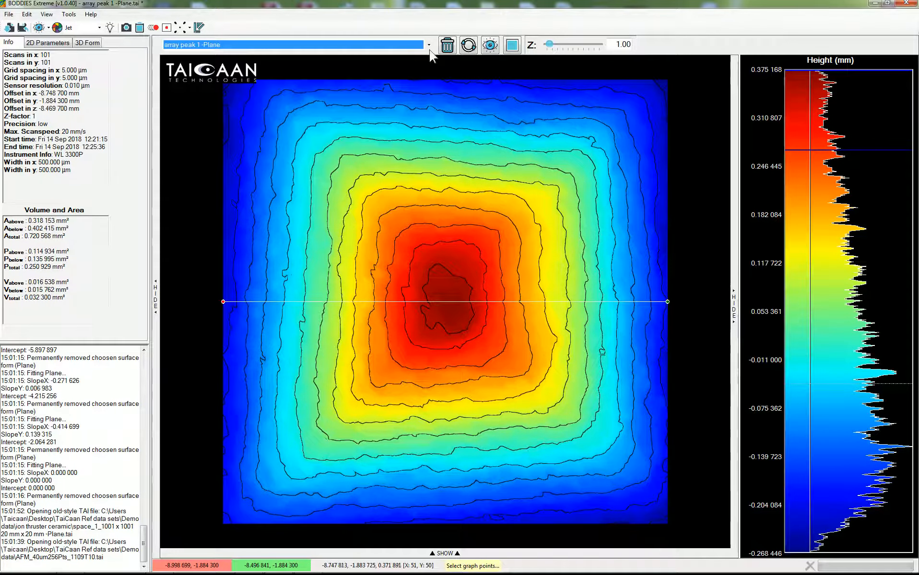
# - Remove all ten array peak datasets from the loaded data, from array peak 10 -Plane back to array peak 1 -Plane
pyautogui.click(428, 46)
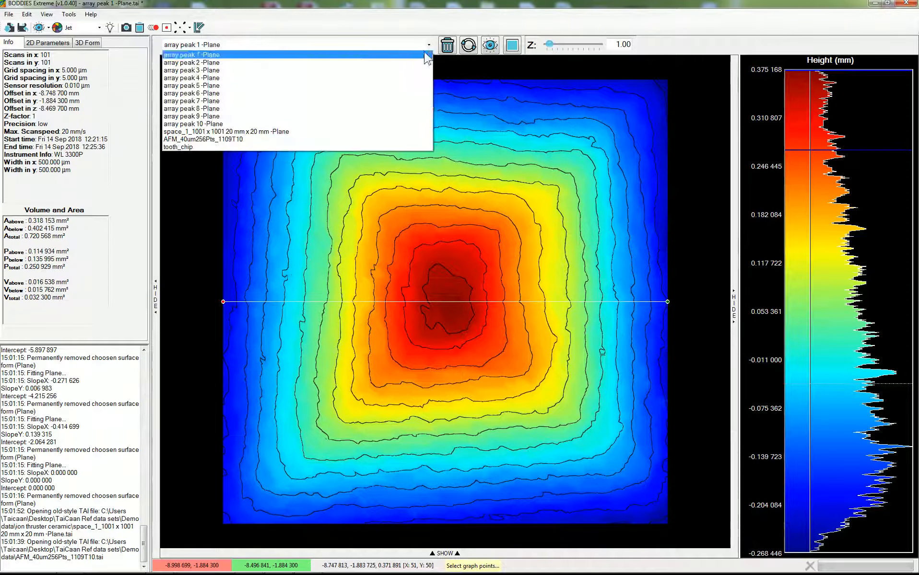
pyautogui.click(360, 124)
pyautogui.press('Up')
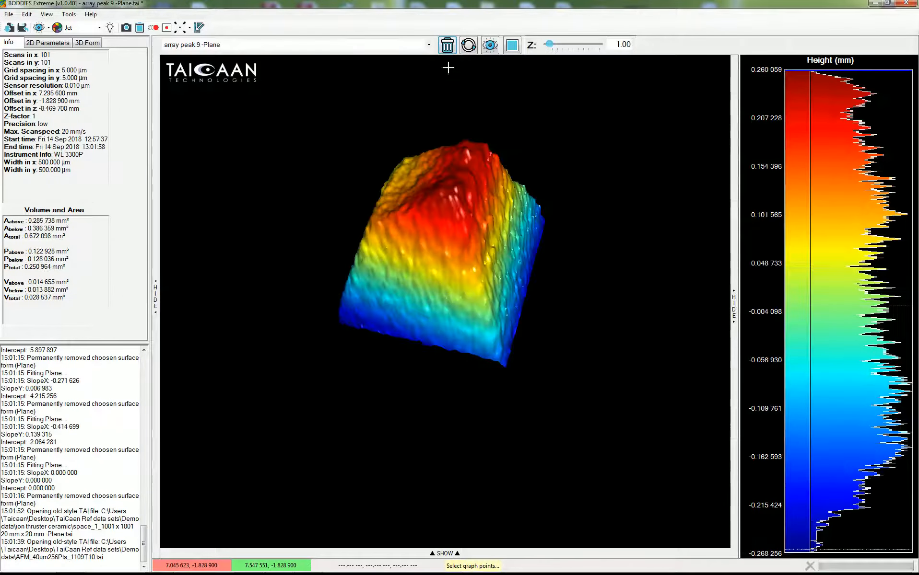
pyautogui.press('Up')
pyautogui.press('Up')
pyautogui.press('Up')
pyautogui.press('Up')
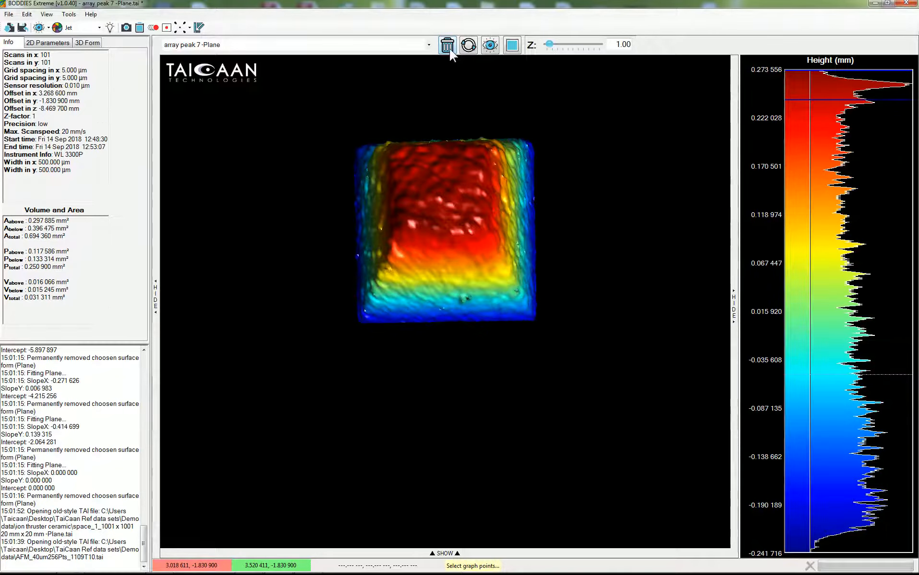
pyautogui.press('Up')
pyautogui.press('Up')
pyautogui.press('Up')
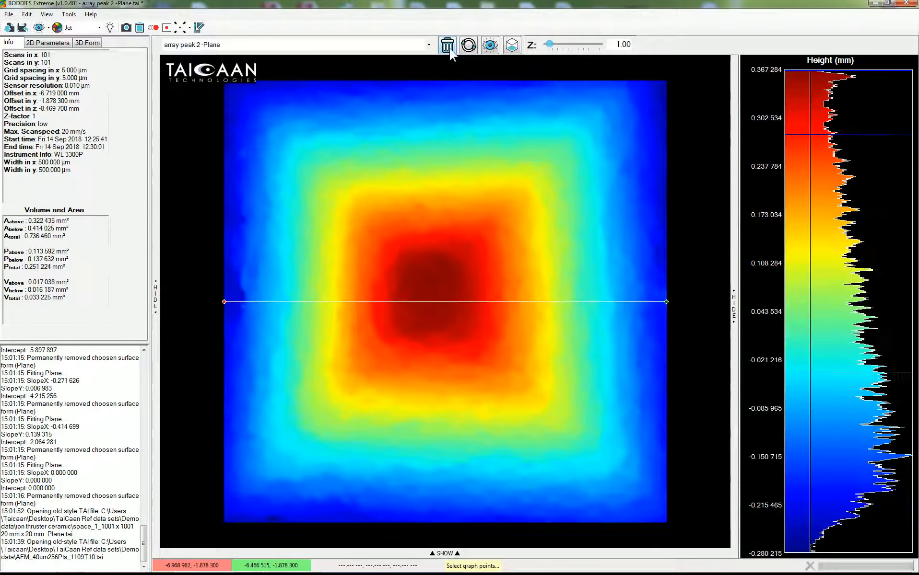
pyautogui.press('Up')
pyautogui.press('Up')
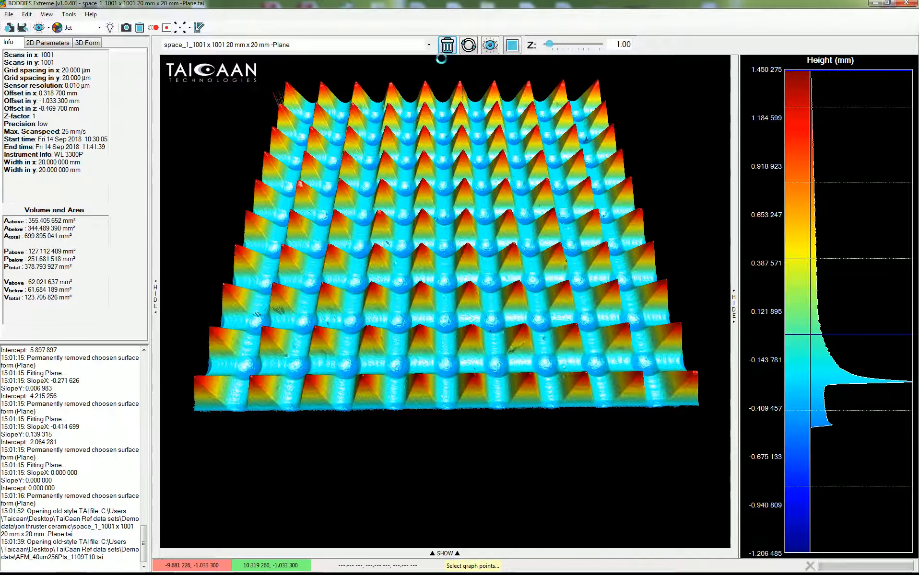
# - Display the AFM_40um256Pts_1109T10 surface, then show its profile graph and hide it again
pyautogui.click(429, 45)
pyautogui.click(391, 63)
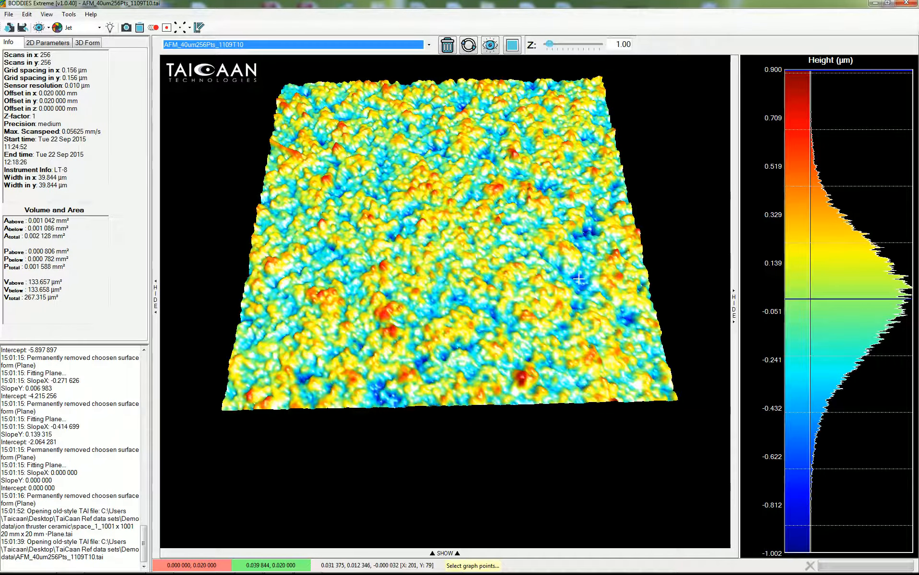
pyautogui.moveTo(463, 278); pyautogui.dragTo(422, 217)
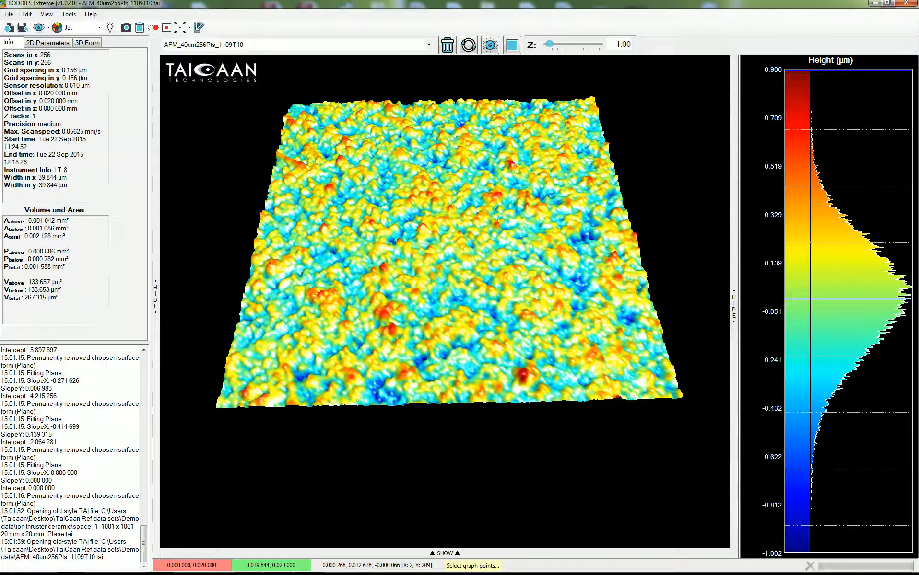
pyautogui.click(444, 553)
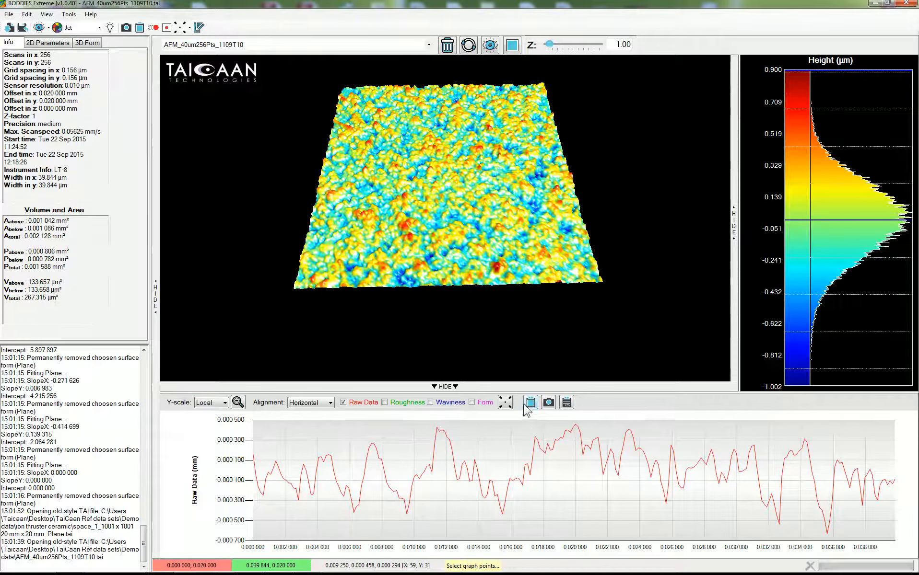
pyautogui.click(445, 387)
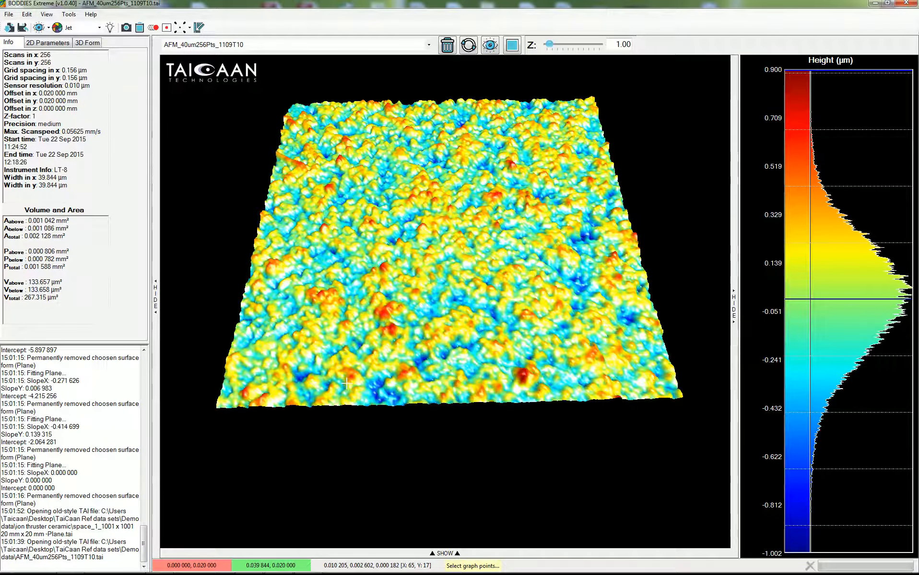
# - Display the space_1_1001 x 1001 20 mm x 20 mm -Plane dataset and then the tooth_chip dataset
pyautogui.click(428, 44)
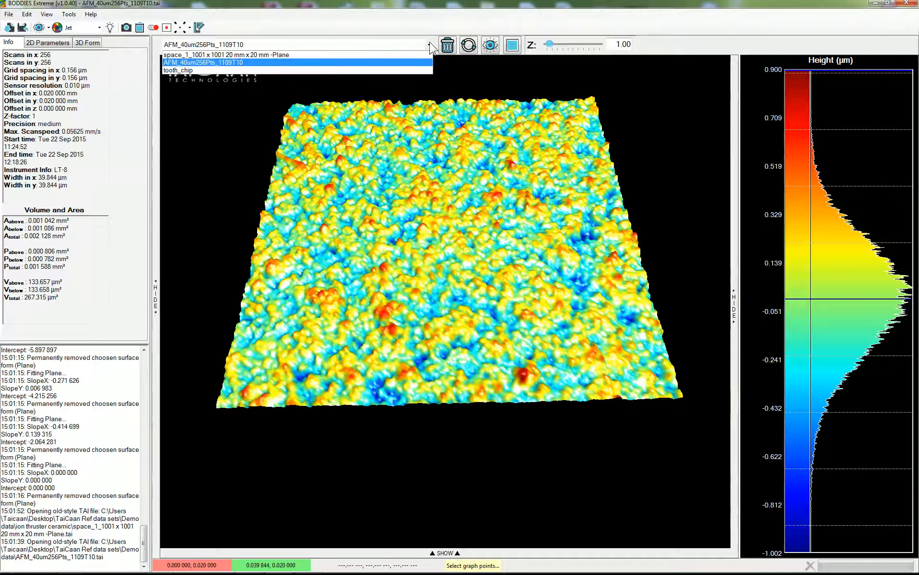
pyautogui.click(407, 52)
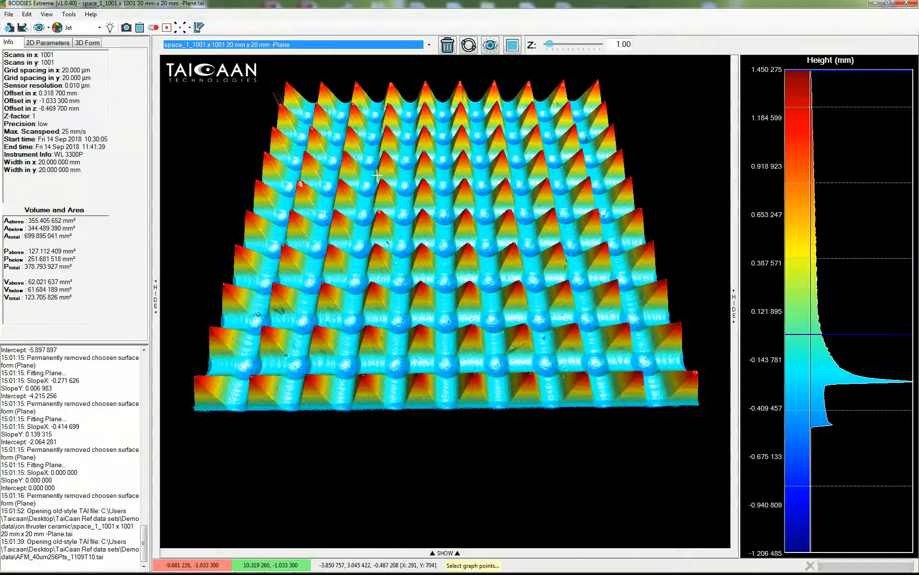
pyautogui.click(428, 46)
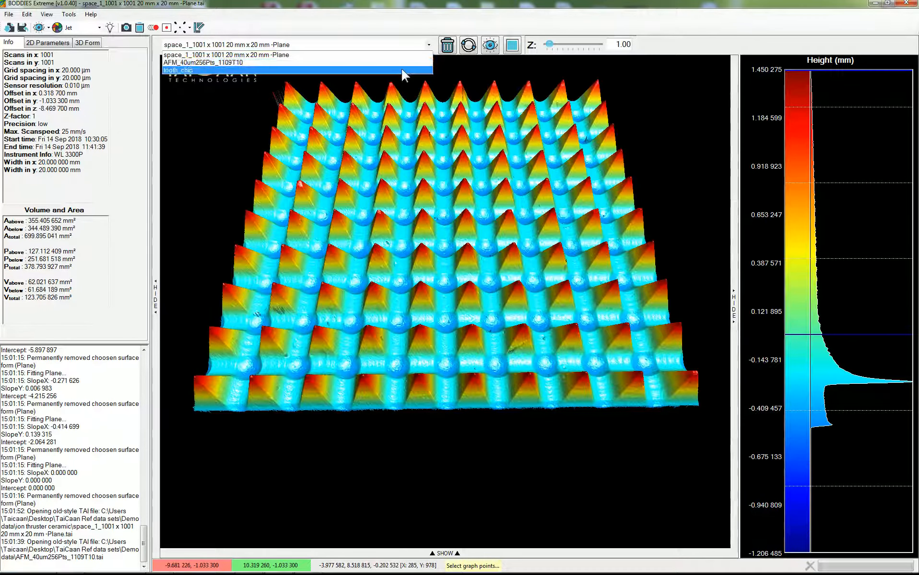
pyautogui.click(405, 69)
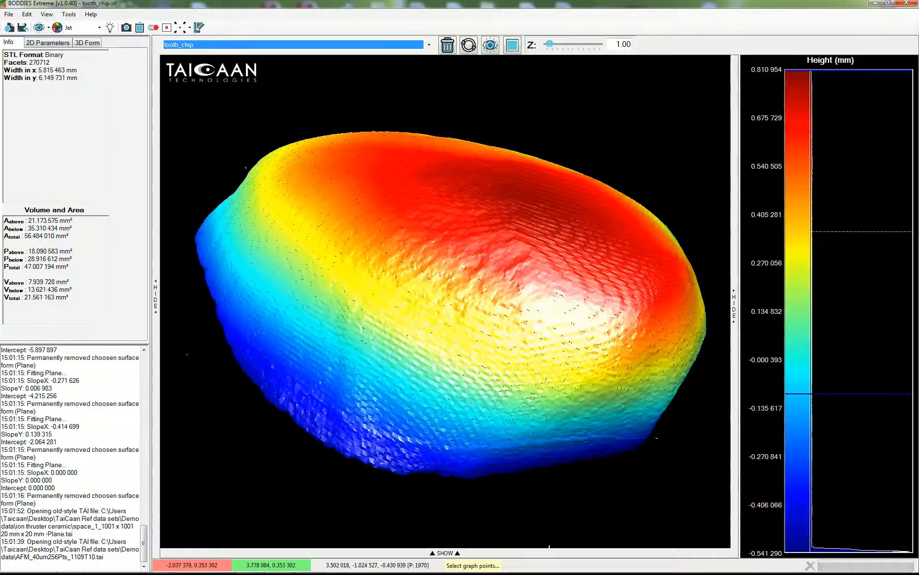
# - Show the profile graph and display the AFM_40um256Pts_1109T10 surface in the flat 2D view
pyautogui.click(513, 553)
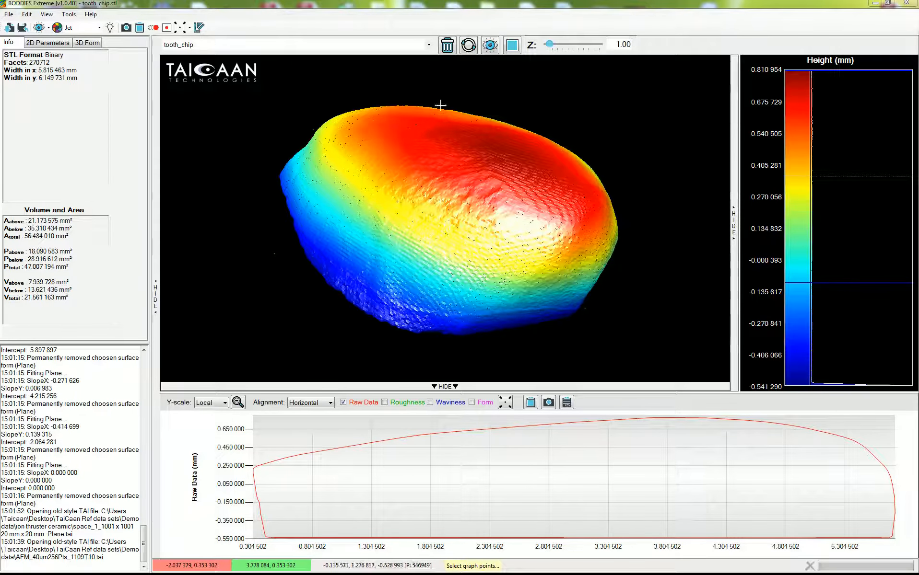
pyautogui.click(428, 45)
pyautogui.click(422, 60)
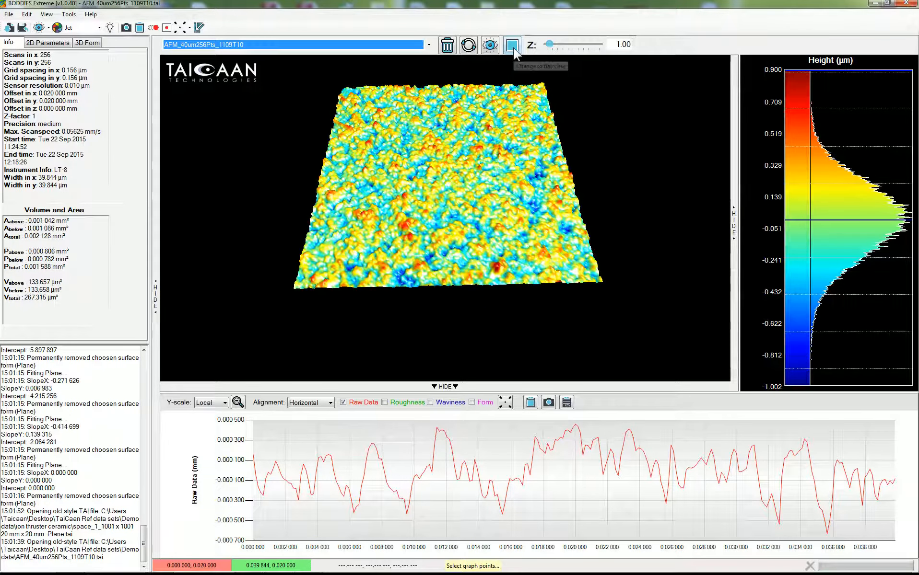
pyautogui.click(513, 50)
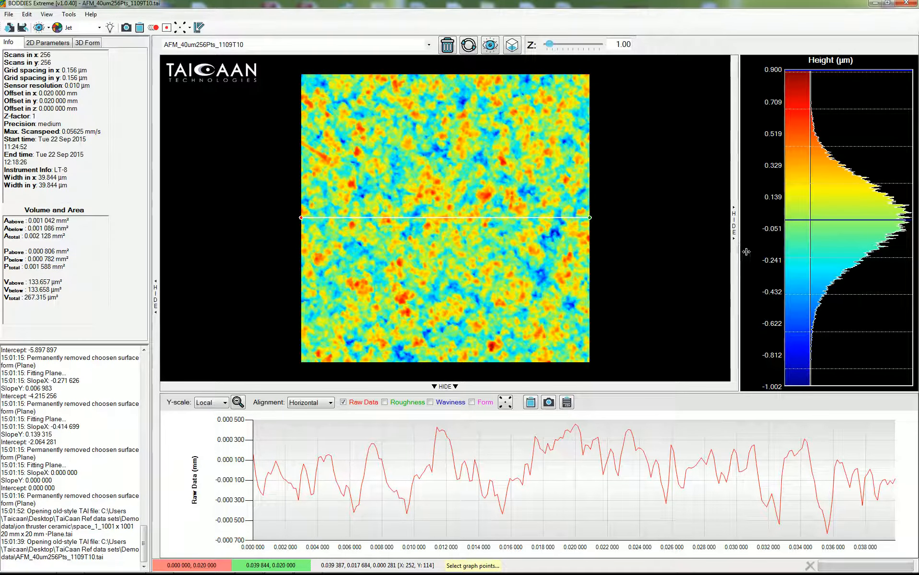
# - Narrow the height scale panel and turn on contours for AFM_40um256Pts_1109T10 at 5000 contours/mm
pyautogui.moveTo(746, 252); pyautogui.dragTo(839, 247)
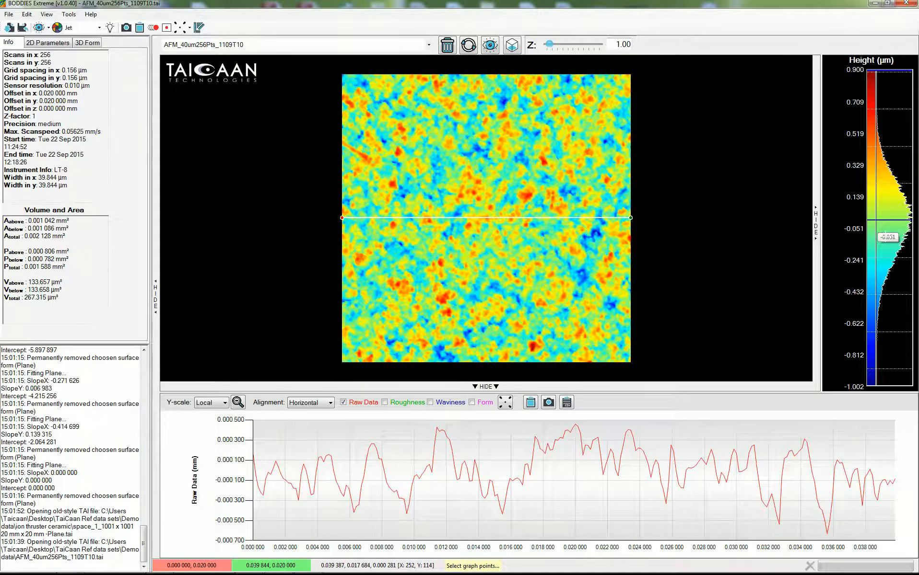
pyautogui.rightClick(886, 237)
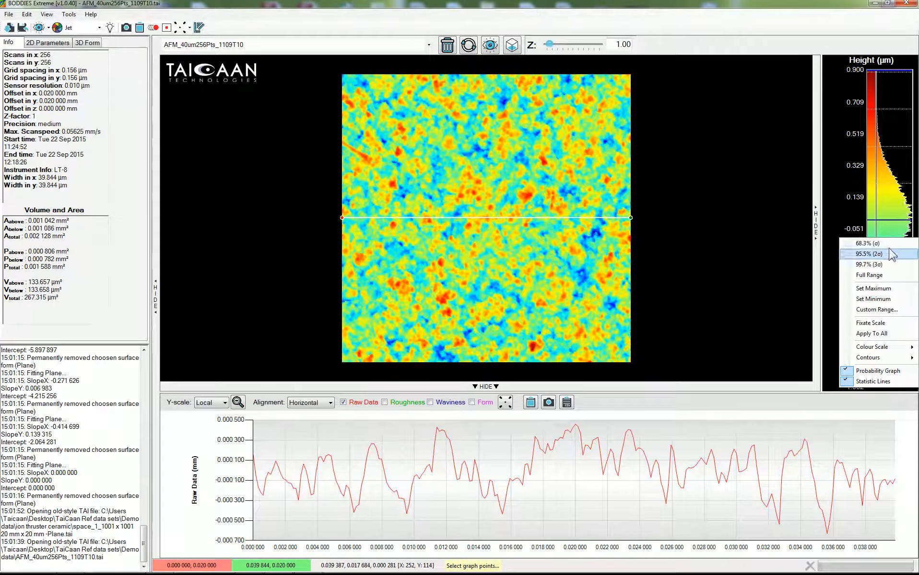
pyautogui.click(871, 360)
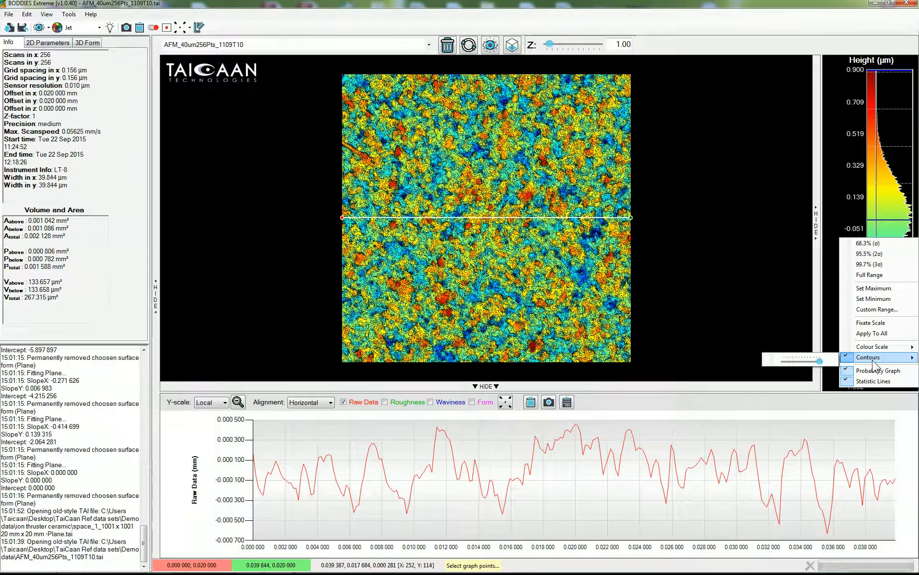
pyautogui.click(819, 364)
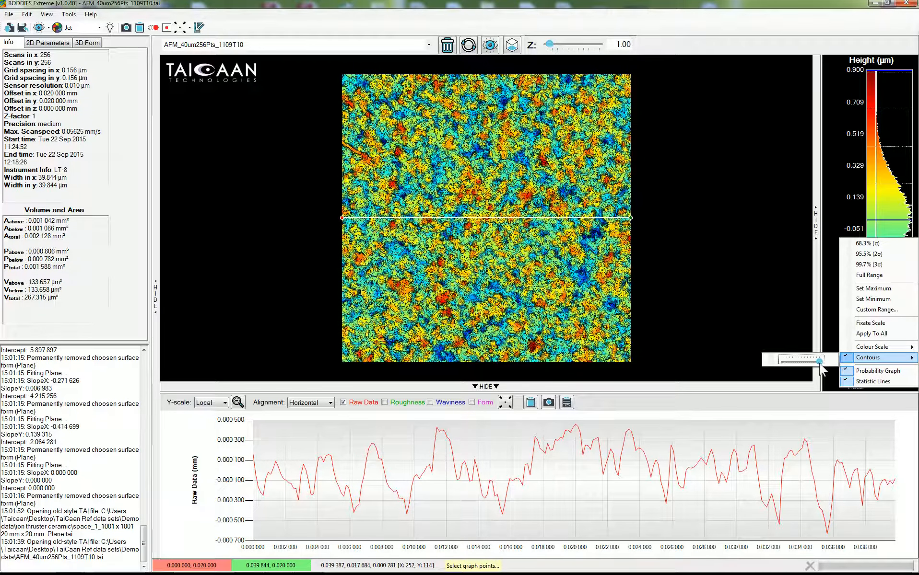
pyautogui.moveTo(820, 363); pyautogui.dragTo(816, 363)
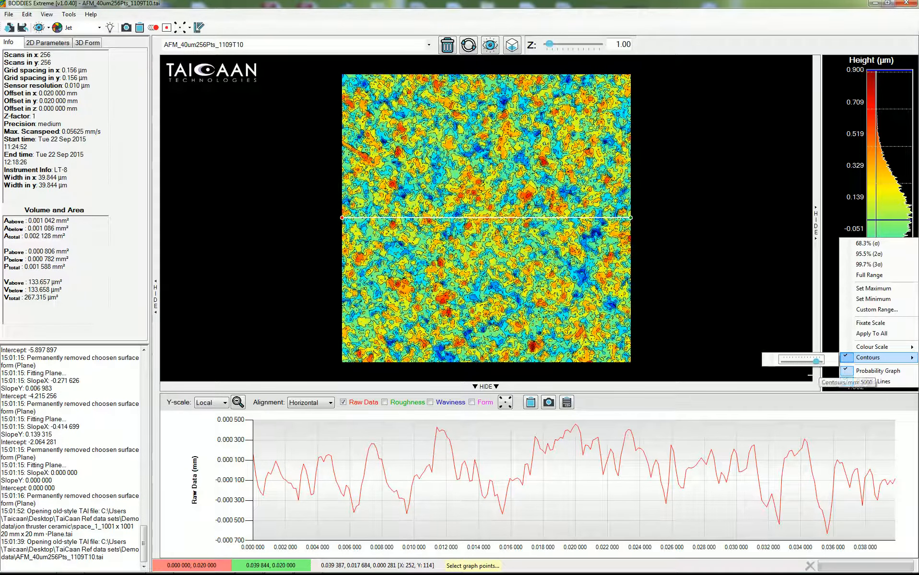
pyautogui.moveTo(816, 362)
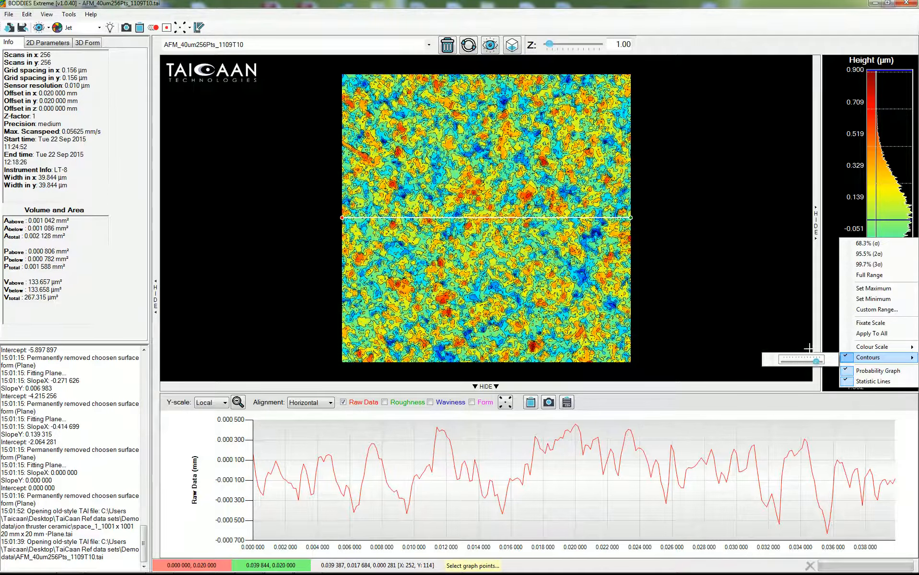
pyautogui.click(721, 291)
pyautogui.scroll(3, 676, 228)
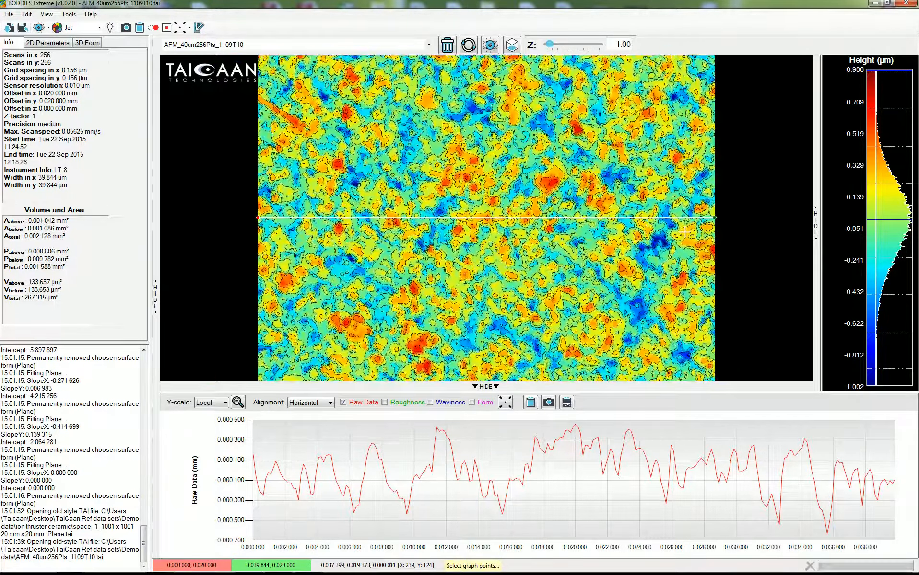
pyautogui.scroll(3, 685, 232)
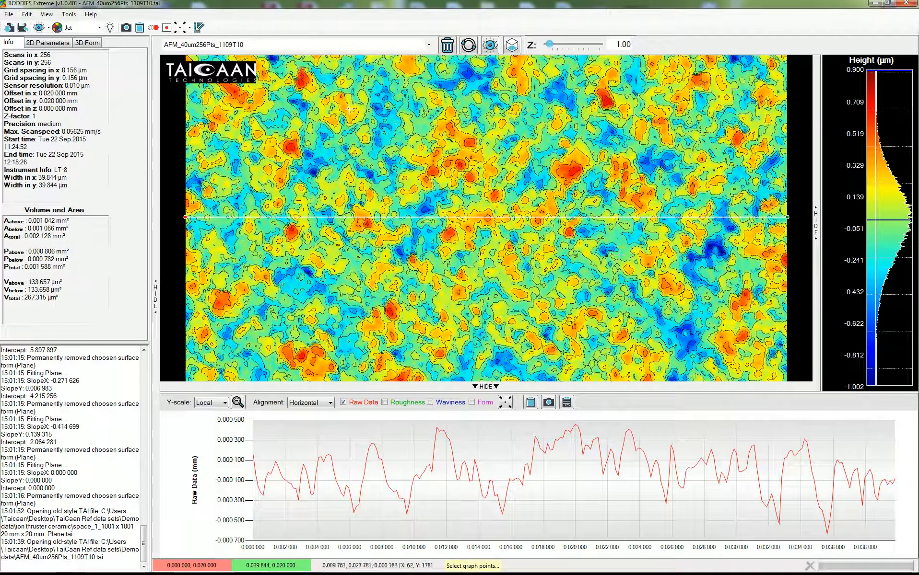
# - Display the space_1_1001 x 1001 20 mm x 20 mm -Plane dataset and turn on its contours
pyautogui.click(428, 45)
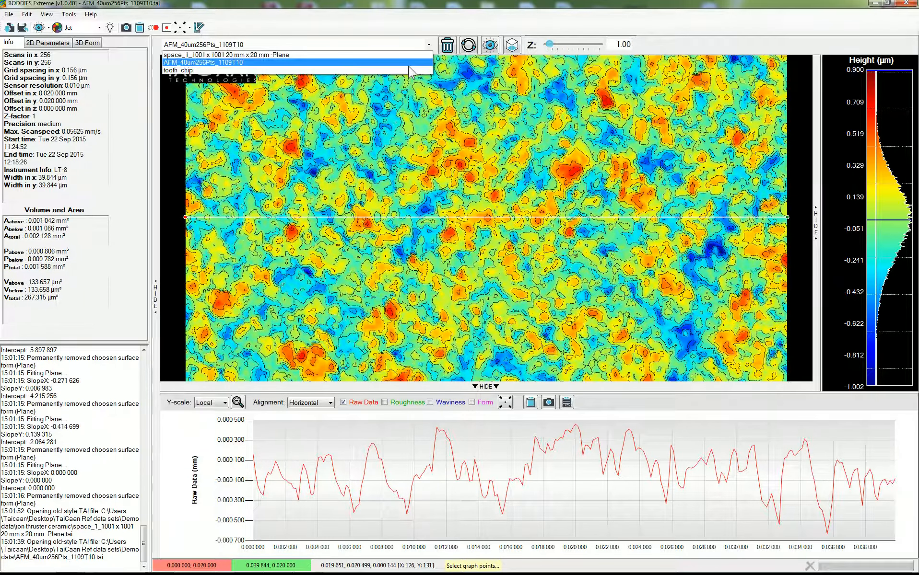
pyautogui.click(412, 55)
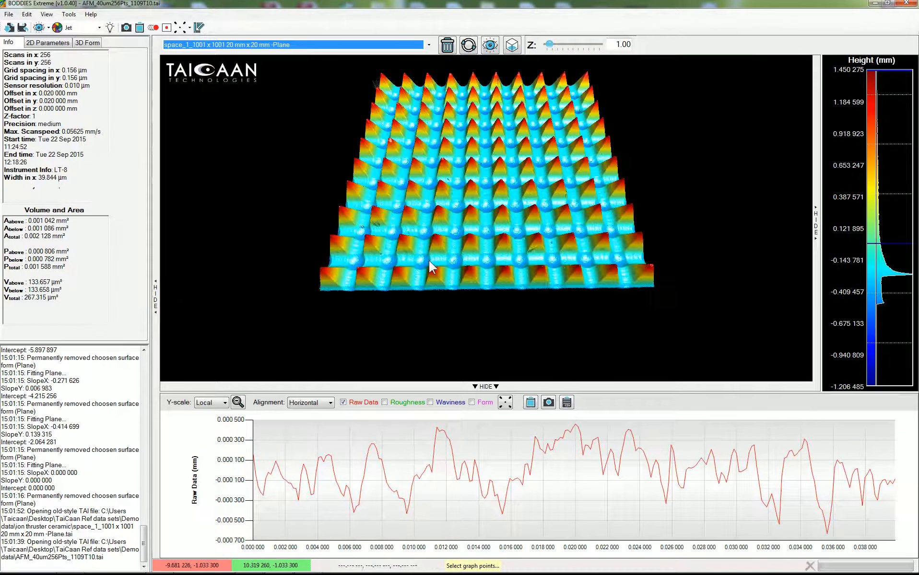
pyautogui.scroll(5, 482, 220)
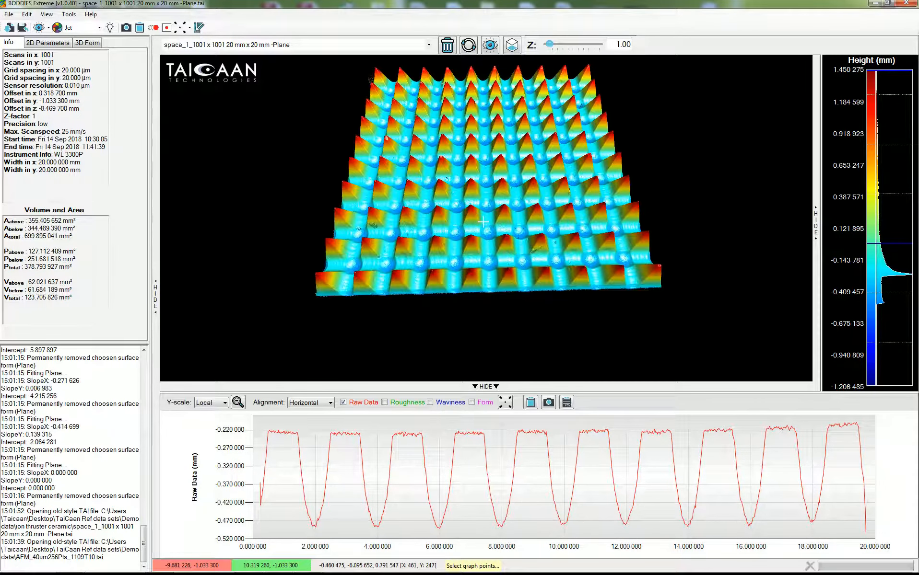
pyautogui.rightClick(895, 271)
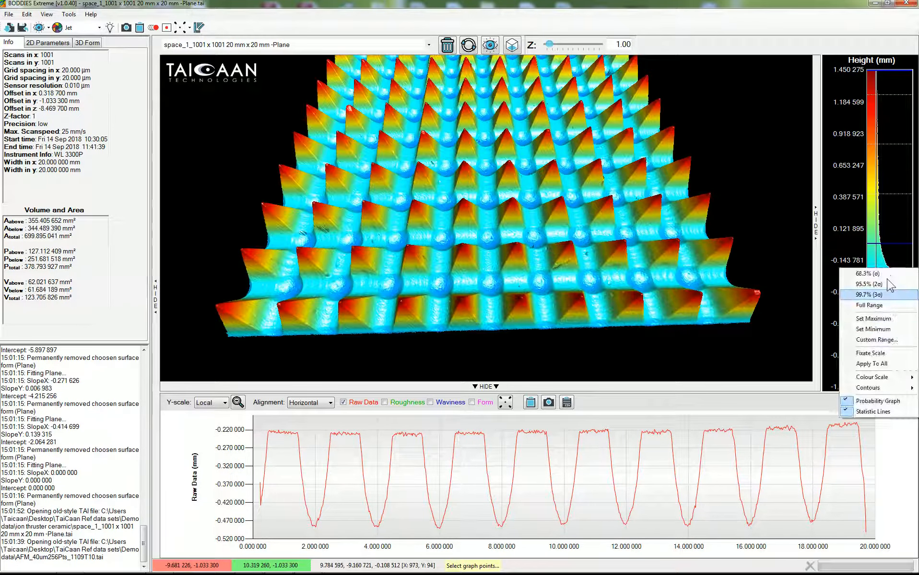
pyautogui.click(867, 387)
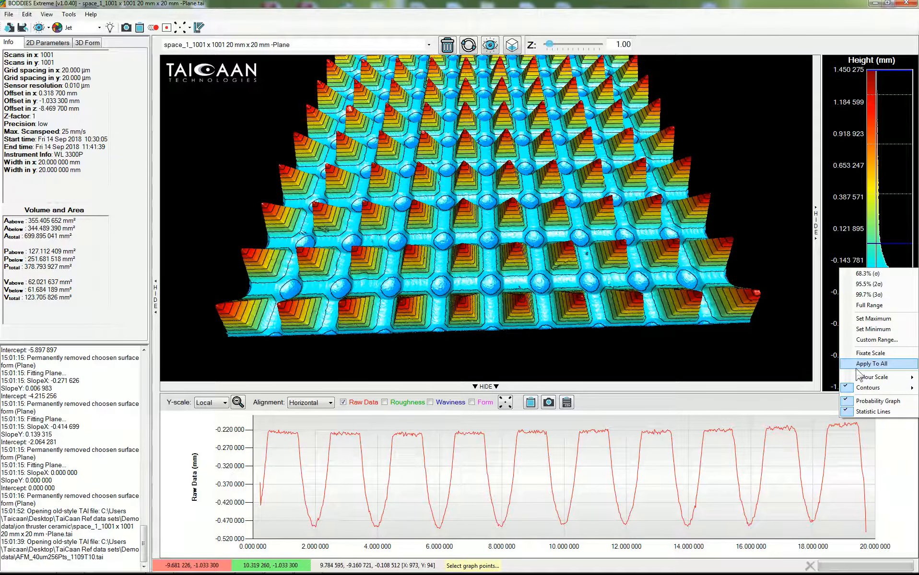
pyautogui.moveTo(867, 388)
pyautogui.moveTo(792, 397)
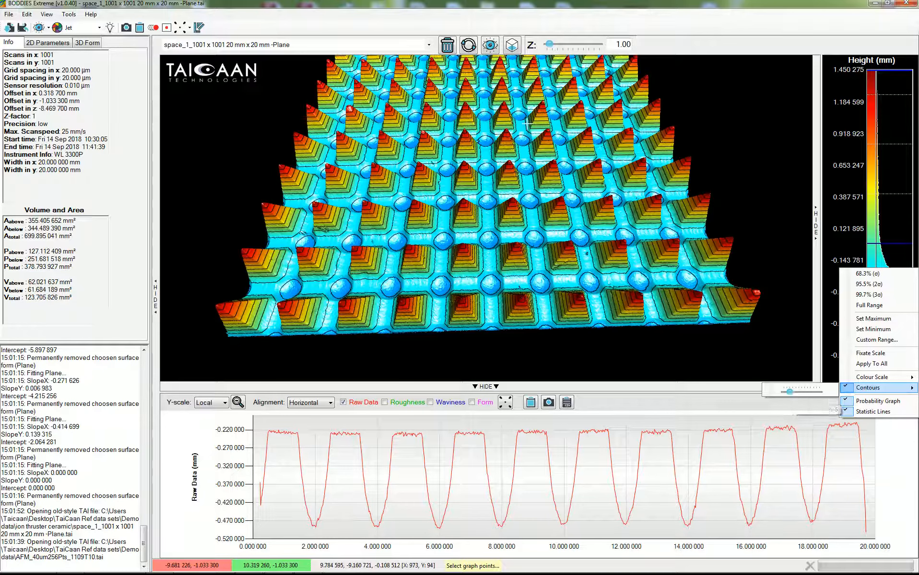
# - Display the tooth_chip dataset and turn on its contours
pyautogui.click(422, 46)
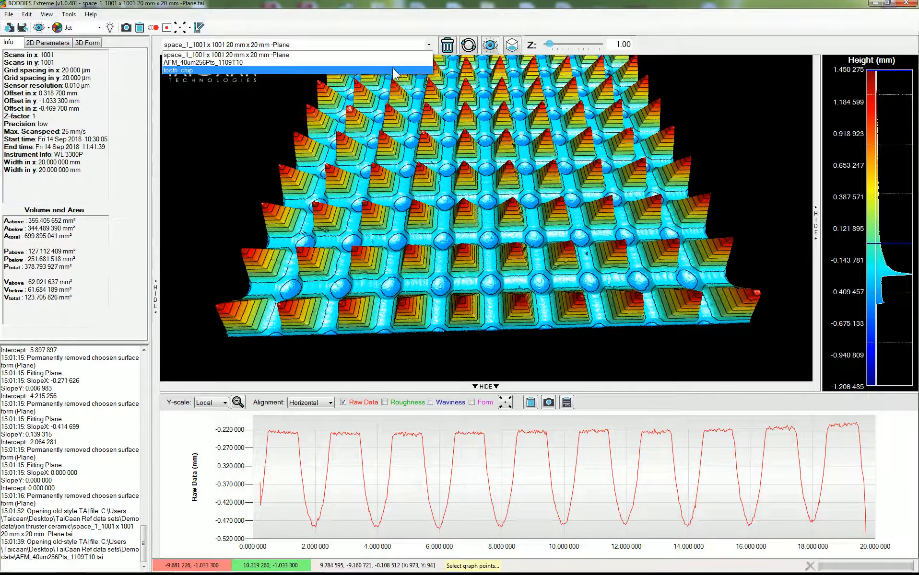
pyautogui.click(397, 70)
pyautogui.rightClick(880, 320)
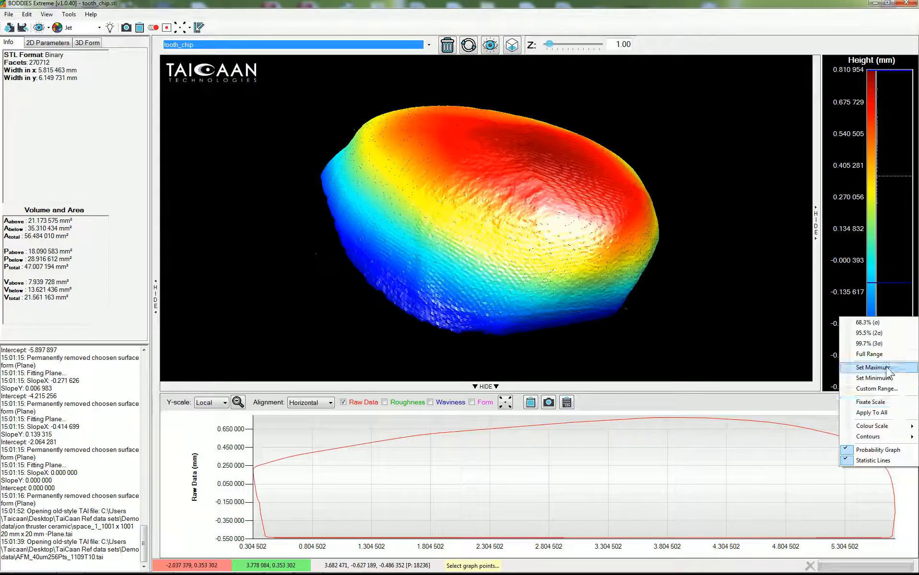
pyautogui.click(882, 437)
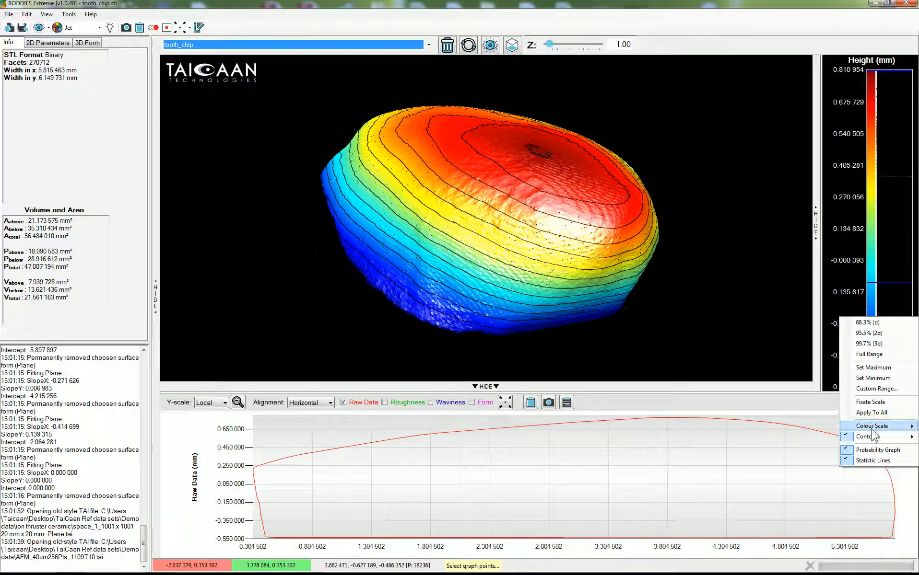
pyautogui.moveTo(842, 441)
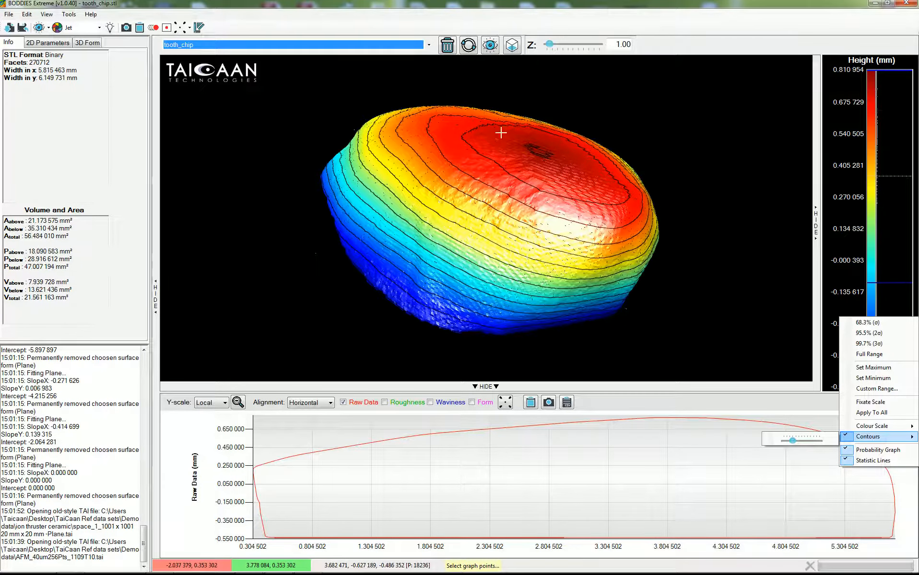
# - Display space_1_1001 x 1001 20 mm x 20 mm -Plane and cycle through the view types, finishing in the isometric view
pyautogui.click(428, 45)
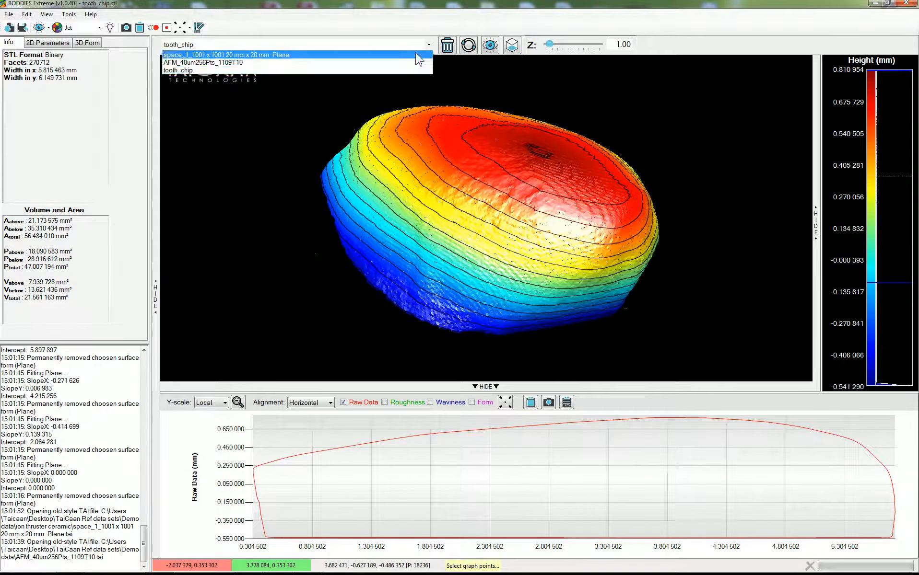
pyautogui.click(416, 55)
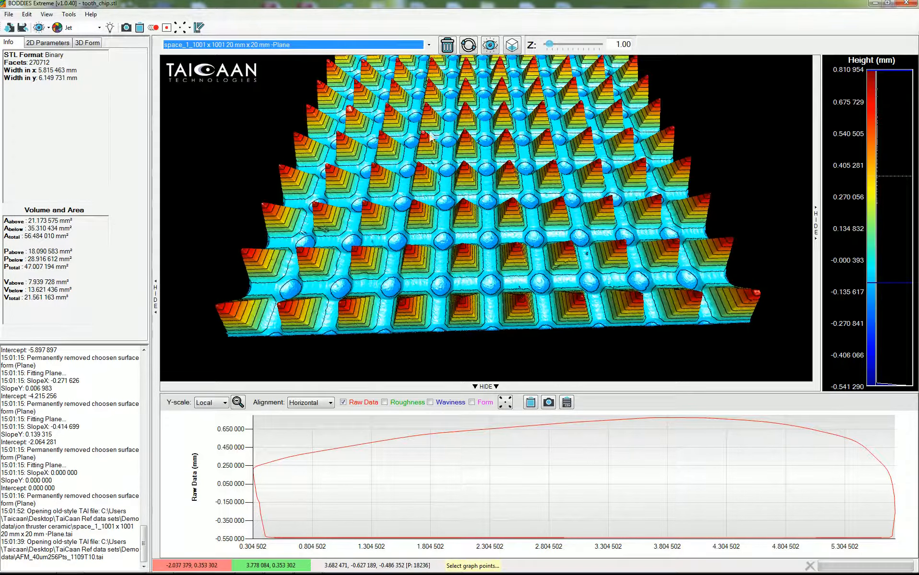
pyautogui.click(512, 48)
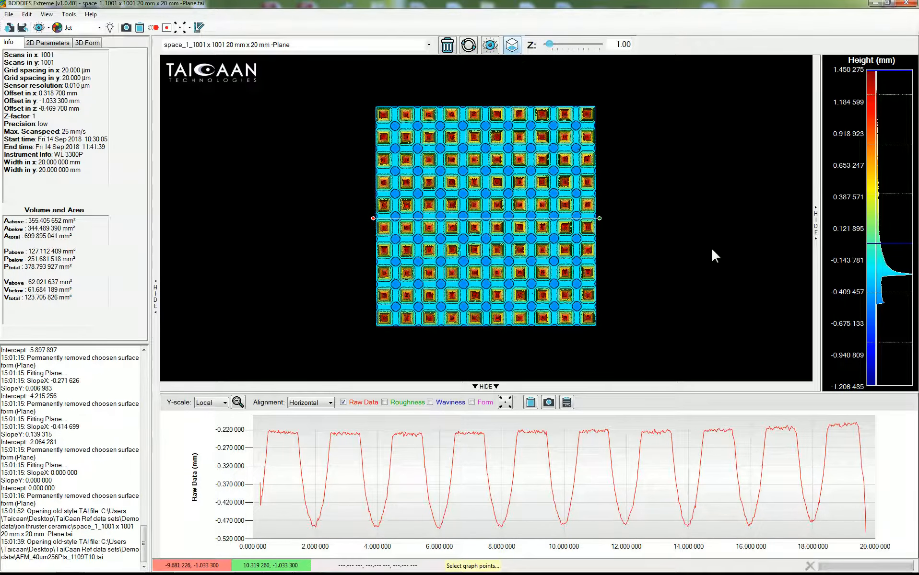
pyautogui.moveTo(702, 241); pyautogui.dragTo(694, 239)
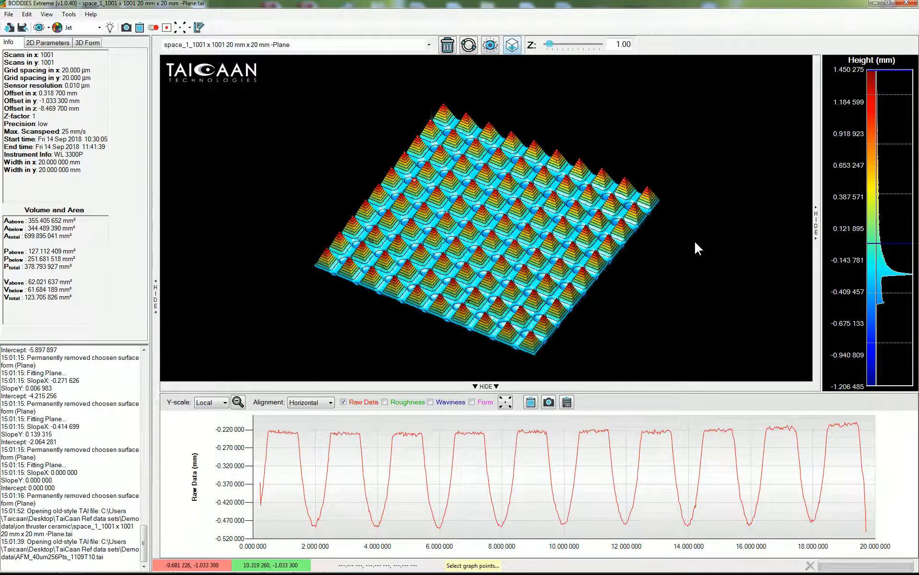
pyautogui.click(515, 48)
pyautogui.click(513, 47)
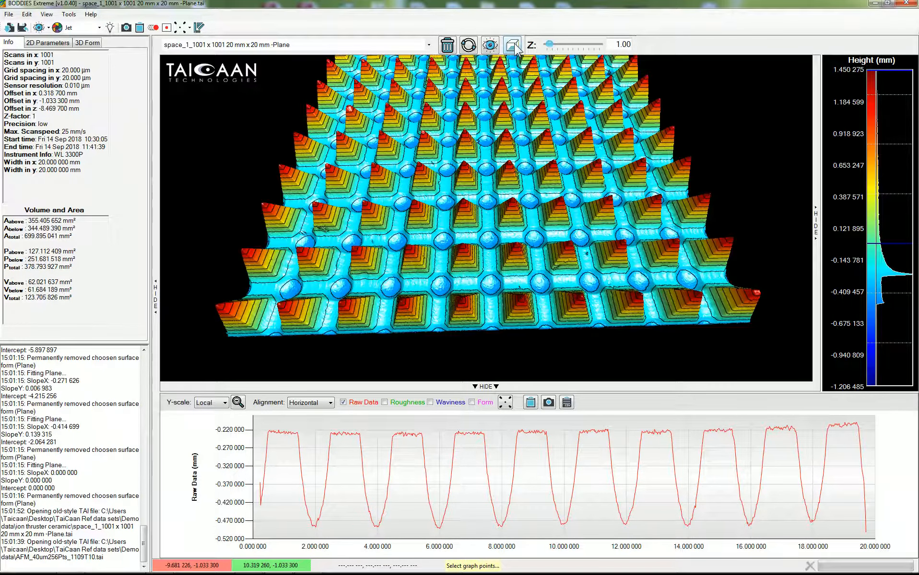
pyautogui.click(513, 46)
# - Display the AFM_40um256Pts_1109T10 dataset, then the tooth_chip dataset, and rotate the tooth chip slightly
pyautogui.click(428, 45)
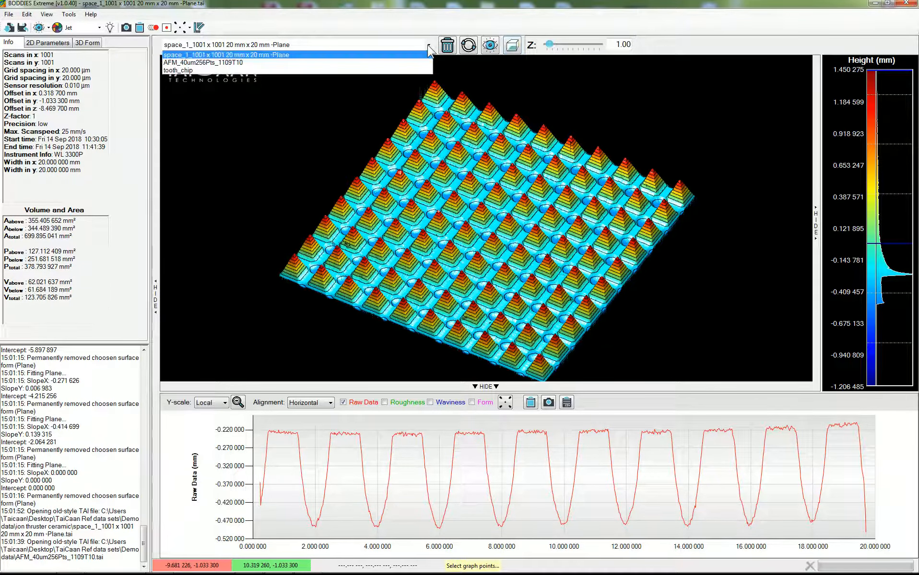
pyautogui.click(404, 62)
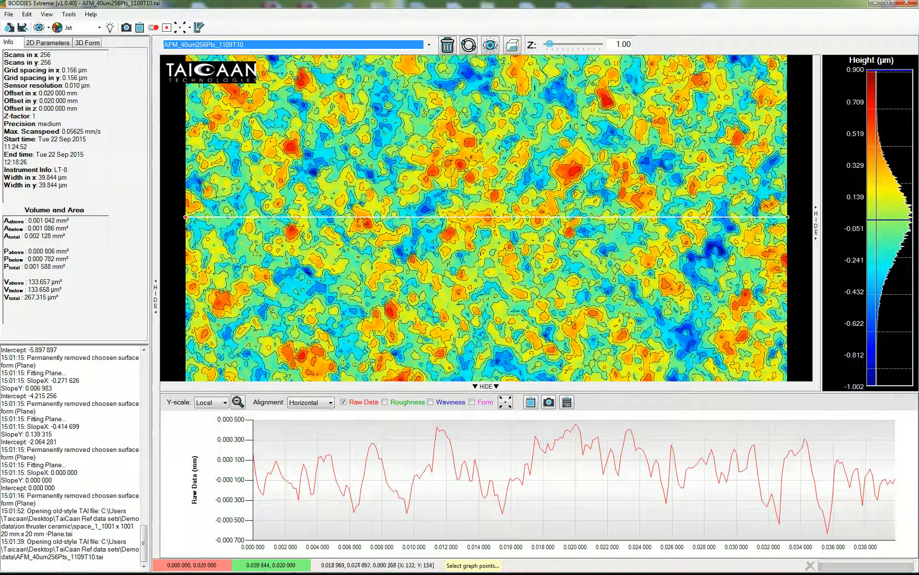
pyautogui.click(428, 46)
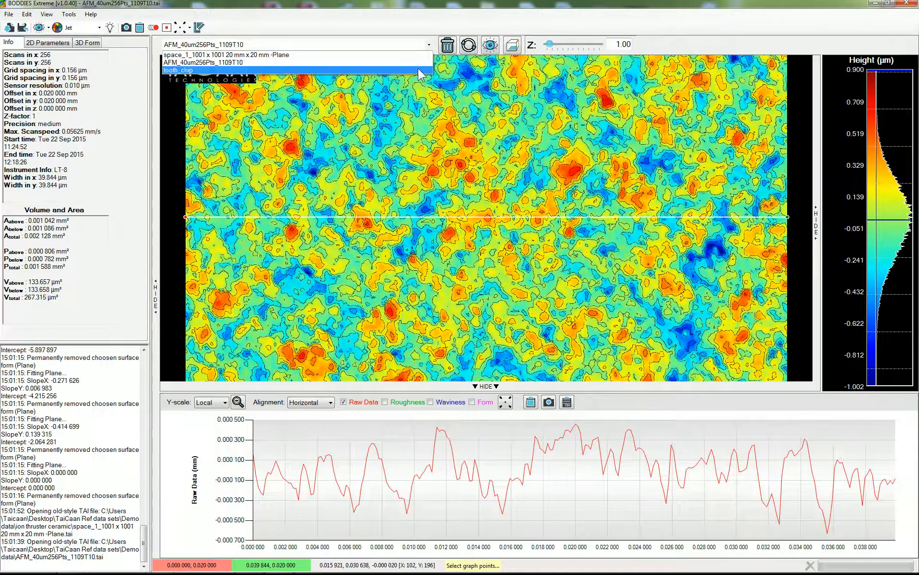
pyautogui.click(417, 70)
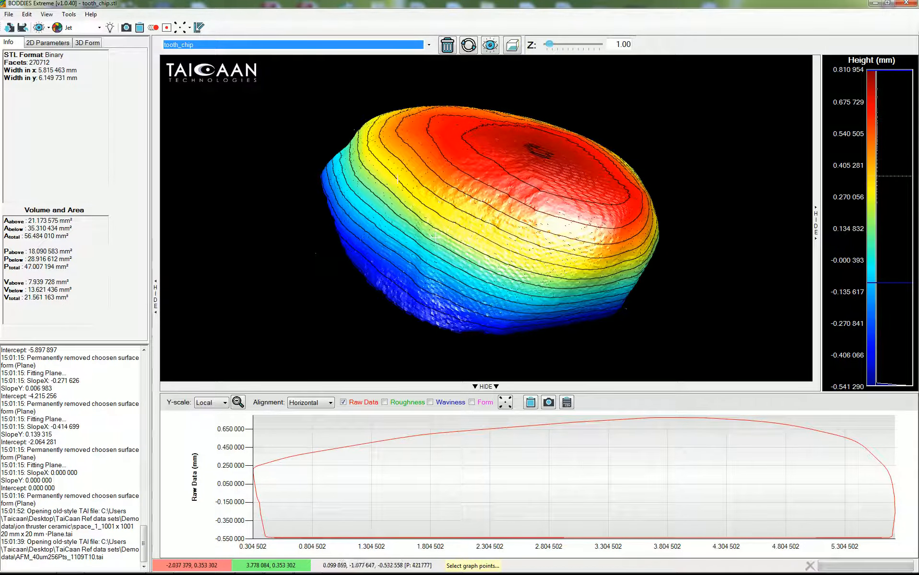
pyautogui.moveTo(435, 236); pyautogui.dragTo(379, 173)
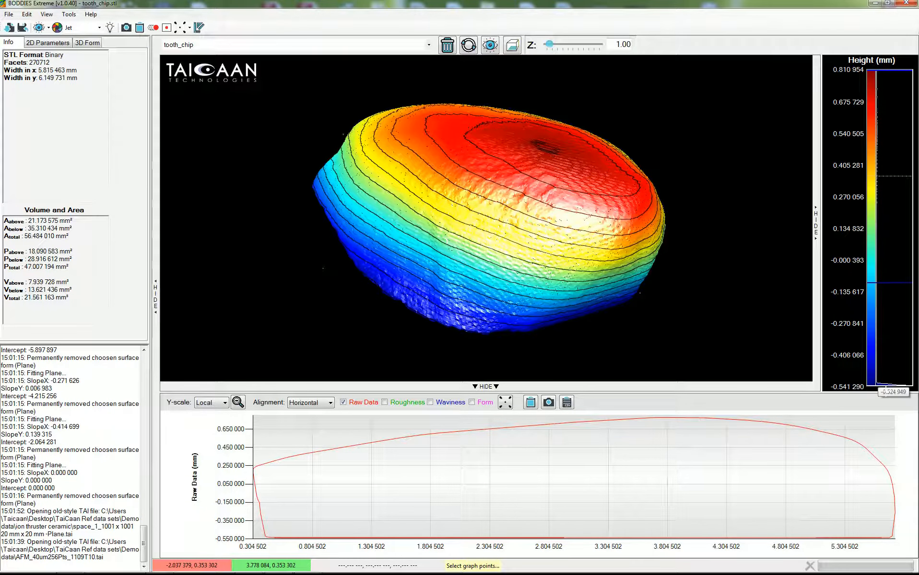
# - Raise the lower limit of tooth_chip's height scale to about -0.210 mm and fixate the scale
pyautogui.moveTo(886, 392)
pyautogui.mouseDown()
pyautogui.moveTo(882, 290)
pyautogui.moveTo(883, 311)
pyautogui.mouseUp()
pyautogui.rightClick(882, 271)
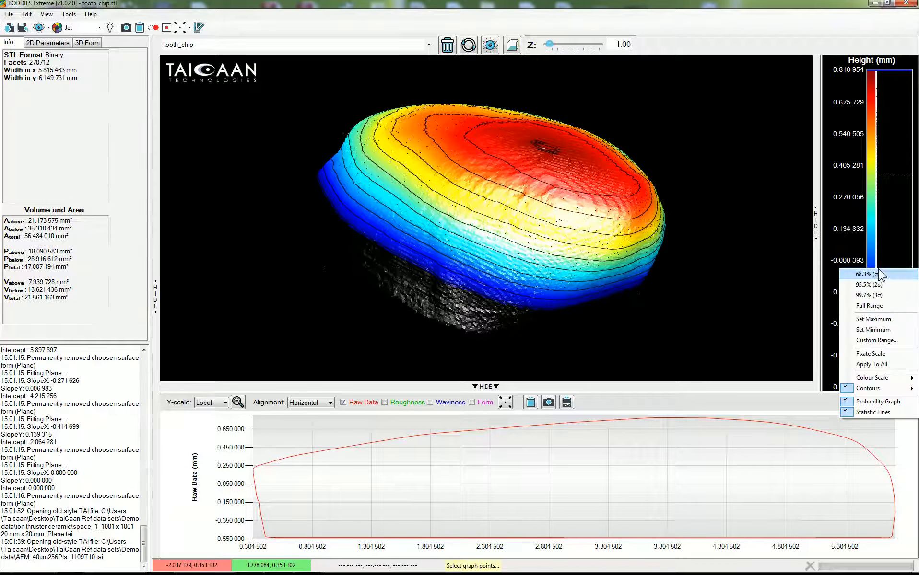
pyautogui.click(890, 353)
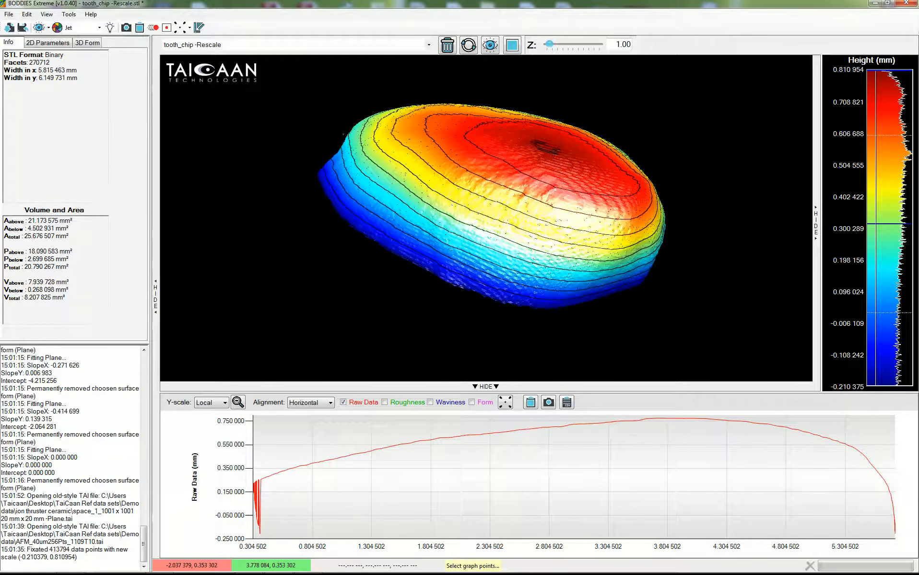
# - Raise the rescaled tooth chip's lower height limit to about 0.154 mm and fixate the scale again
pyautogui.moveTo(629, 337); pyautogui.dragTo(556, 306)
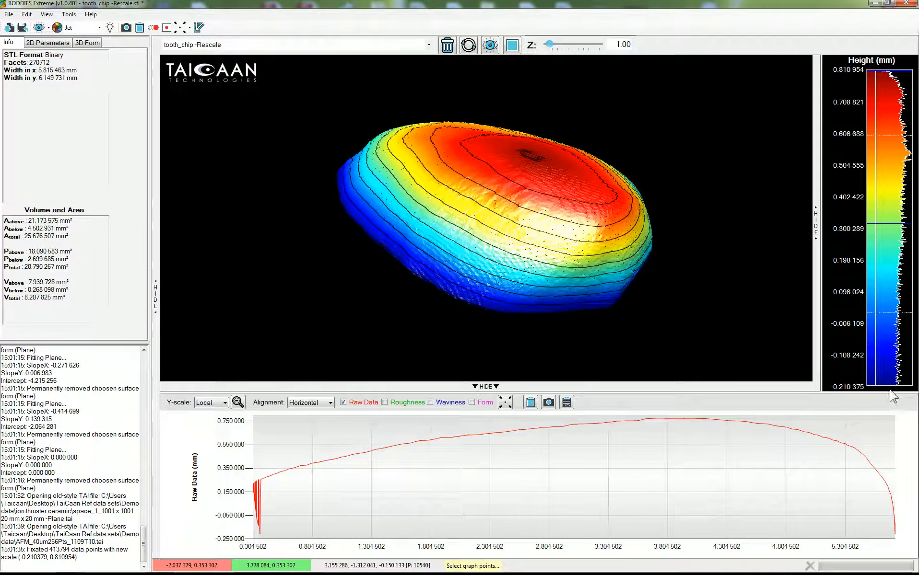
pyautogui.moveTo(890, 388); pyautogui.dragTo(884, 262)
pyautogui.rightClick(884, 263)
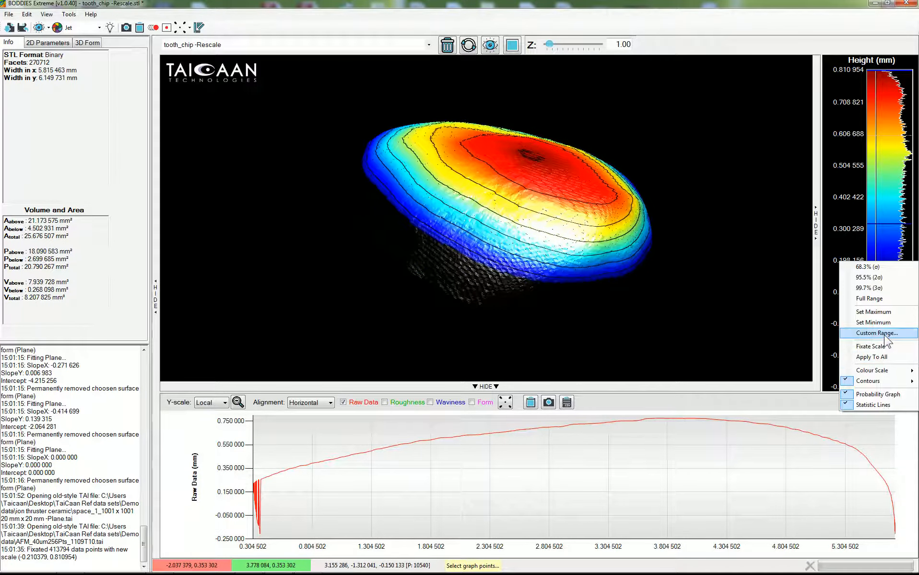
pyautogui.click(884, 347)
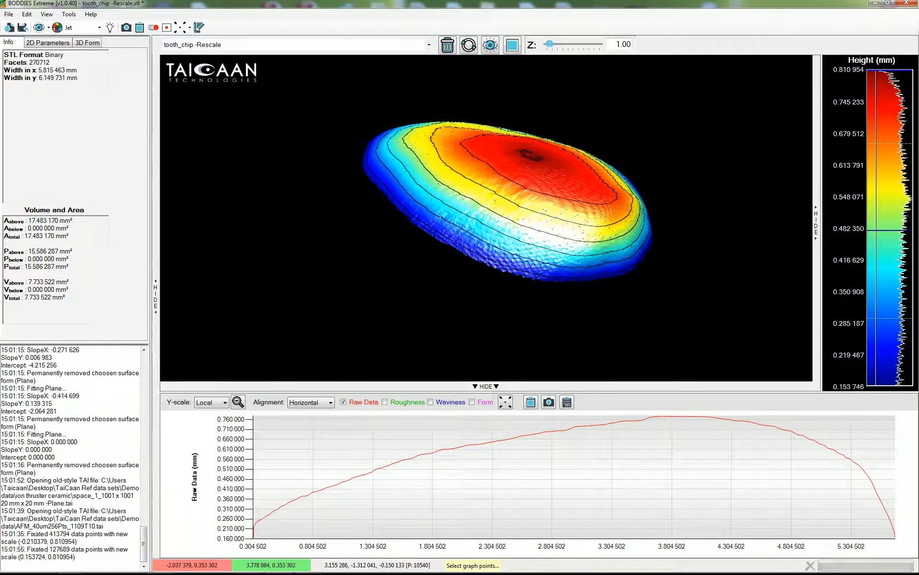
pyautogui.moveTo(468, 218); pyautogui.dragTo(462, 215)
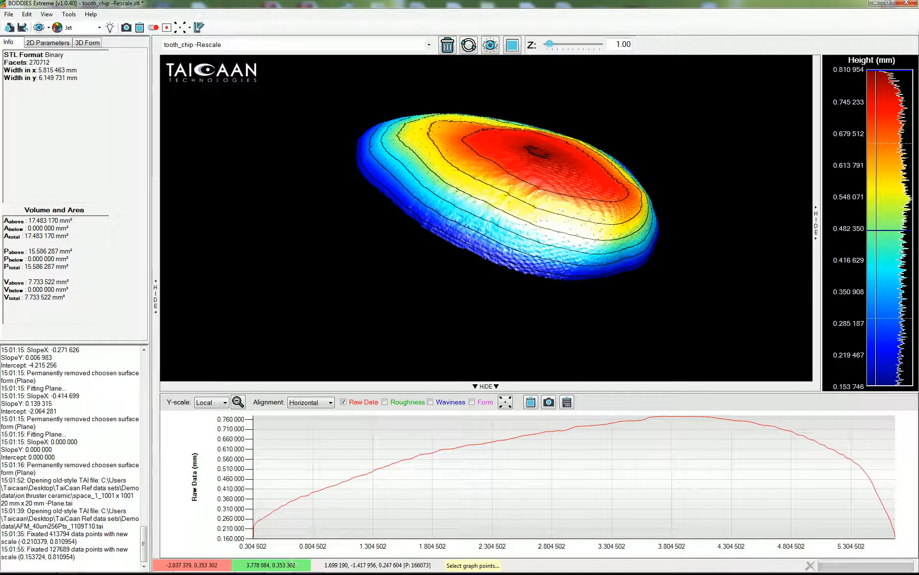